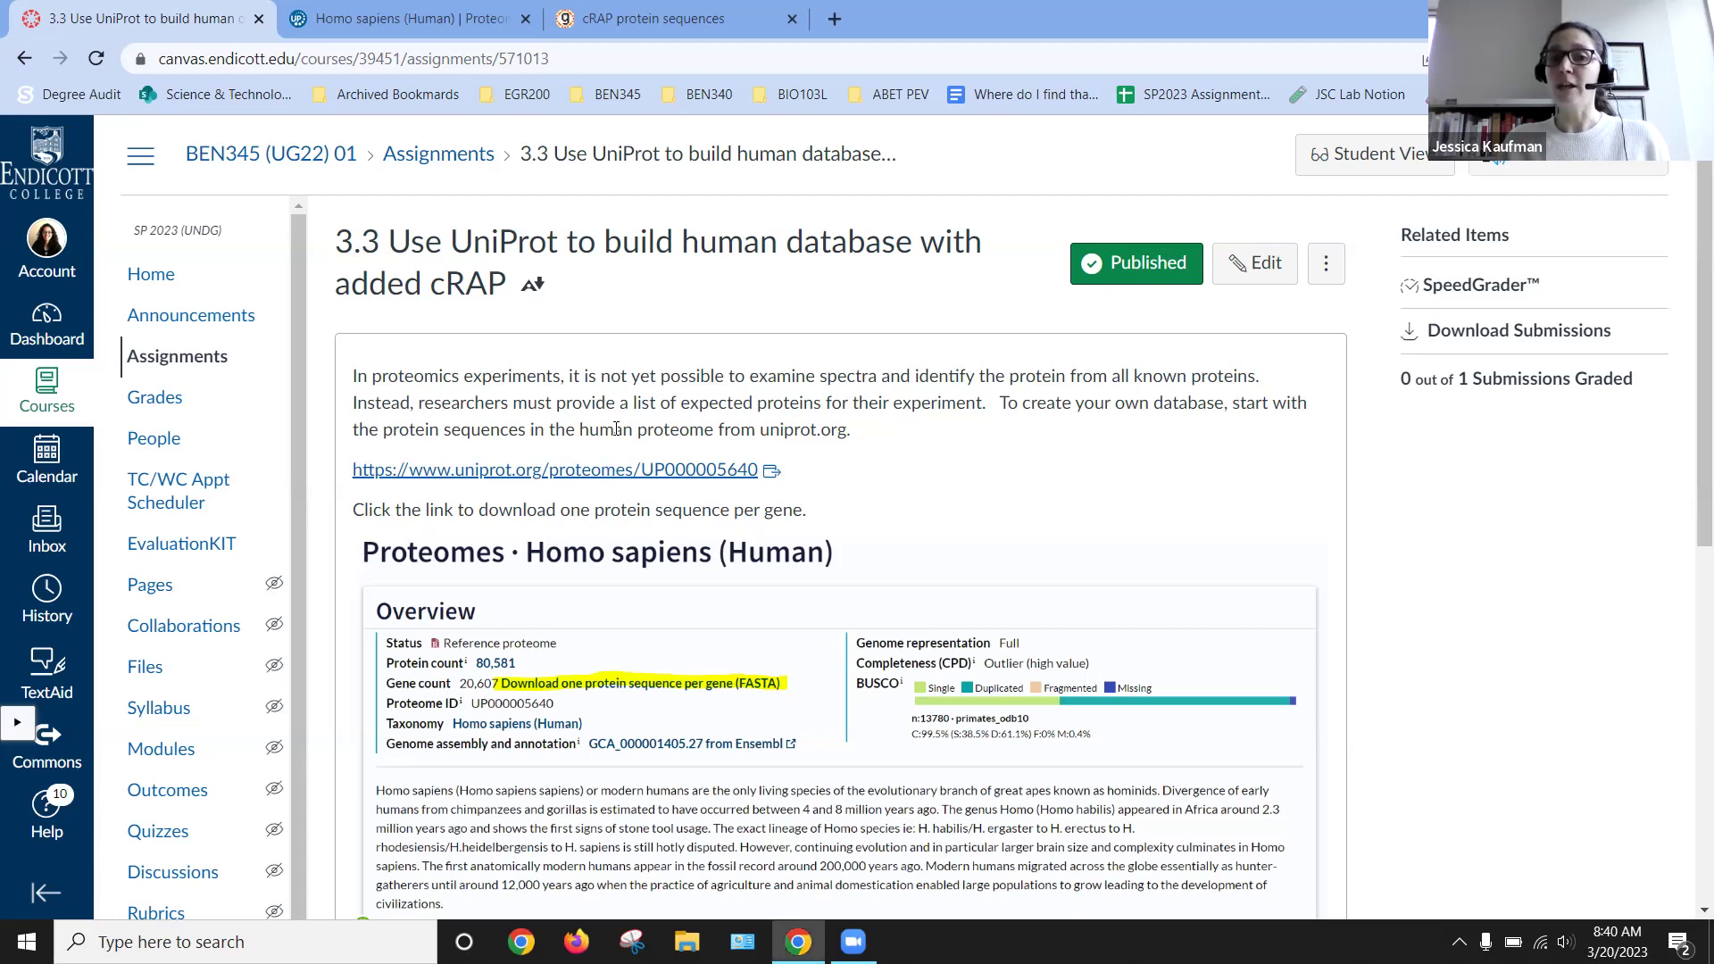
Step: Download human proteome UP000005640's one-protein-per-gene FASTA (.gz) from UniProt, then return to Canvas
drag(580, 430, 843, 429)
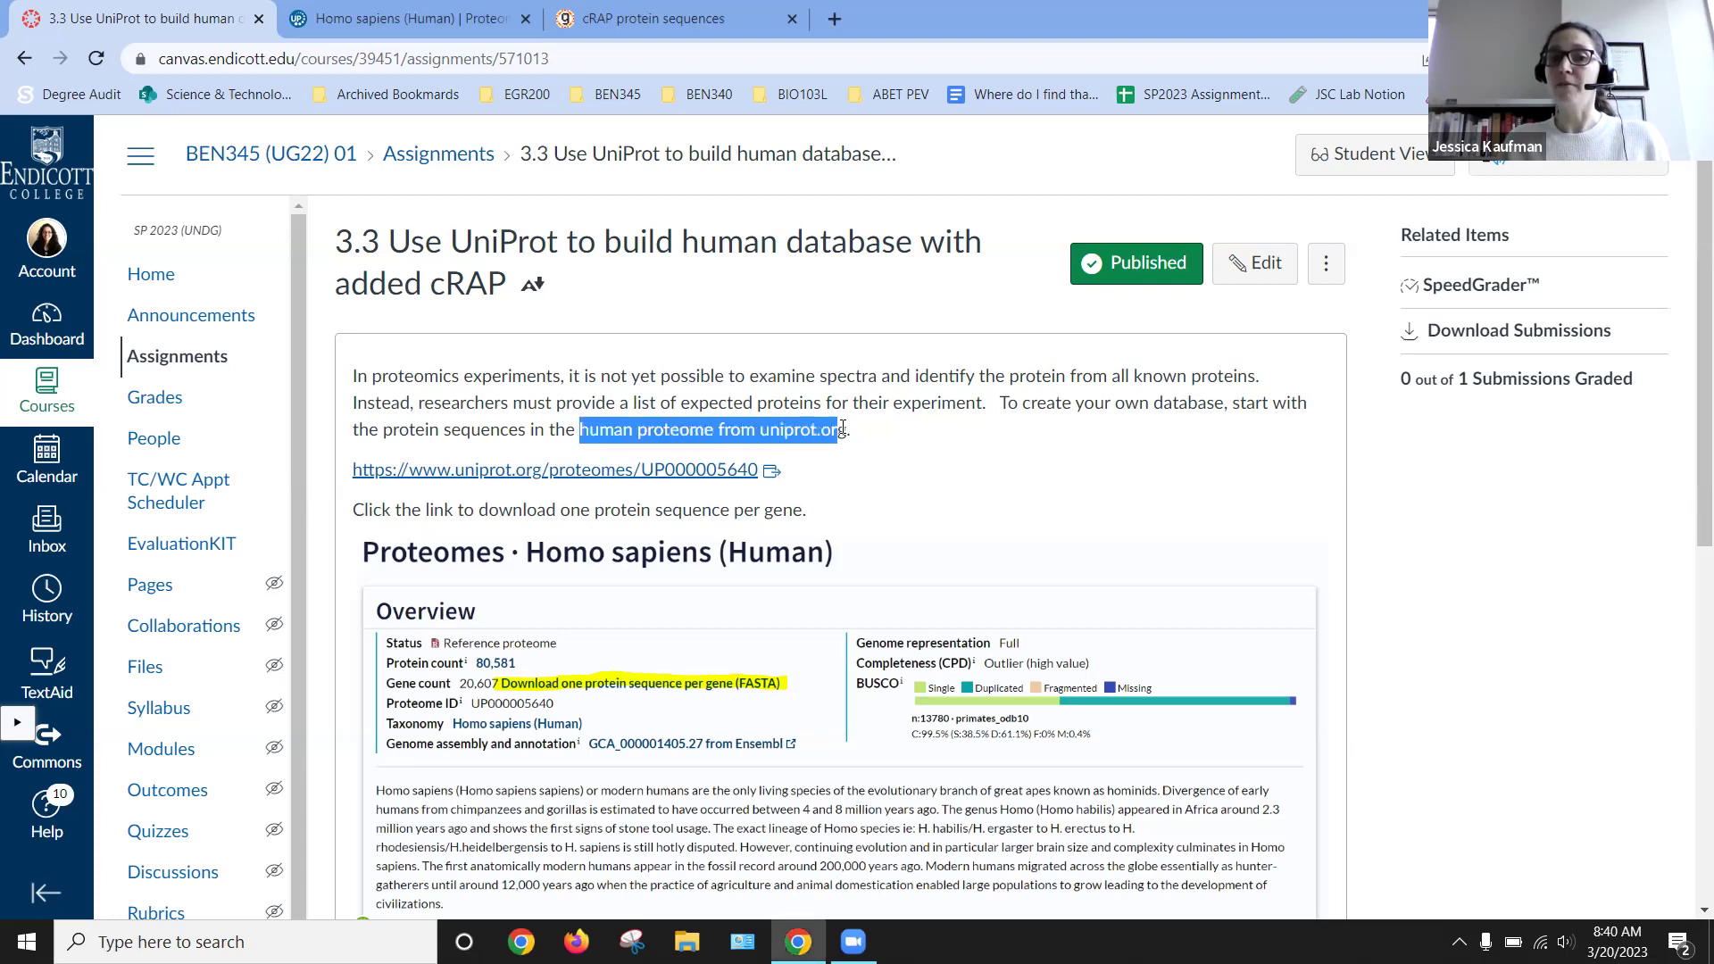
click(412, 17)
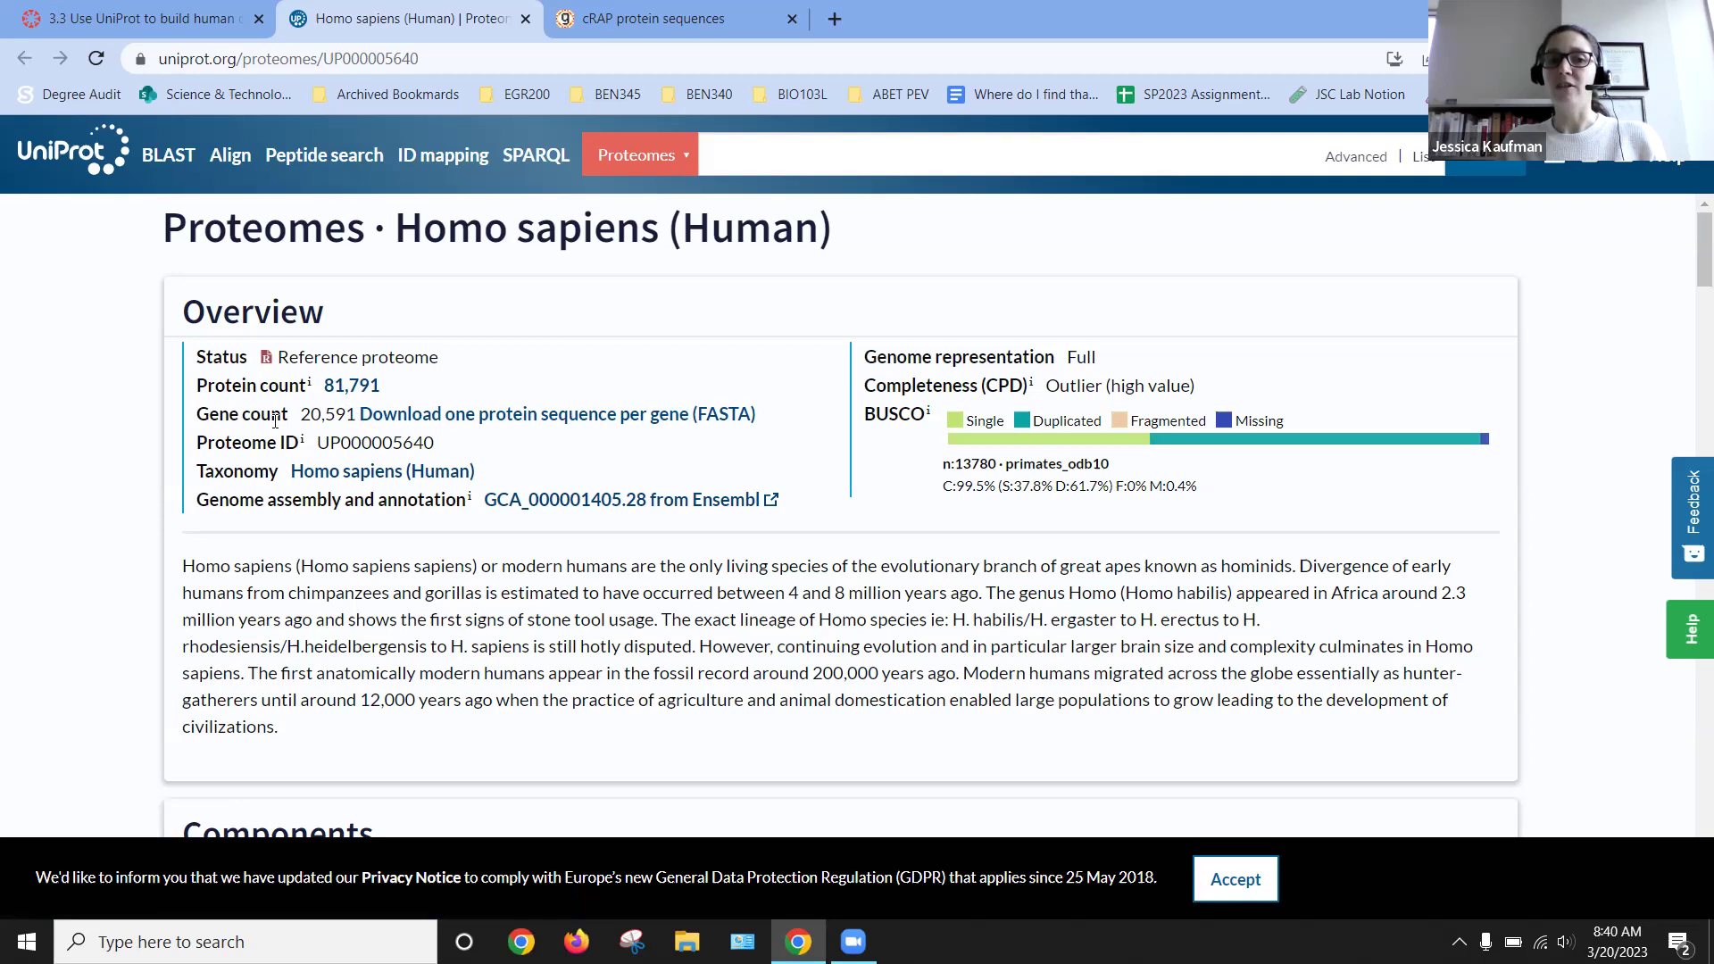
click(426, 418)
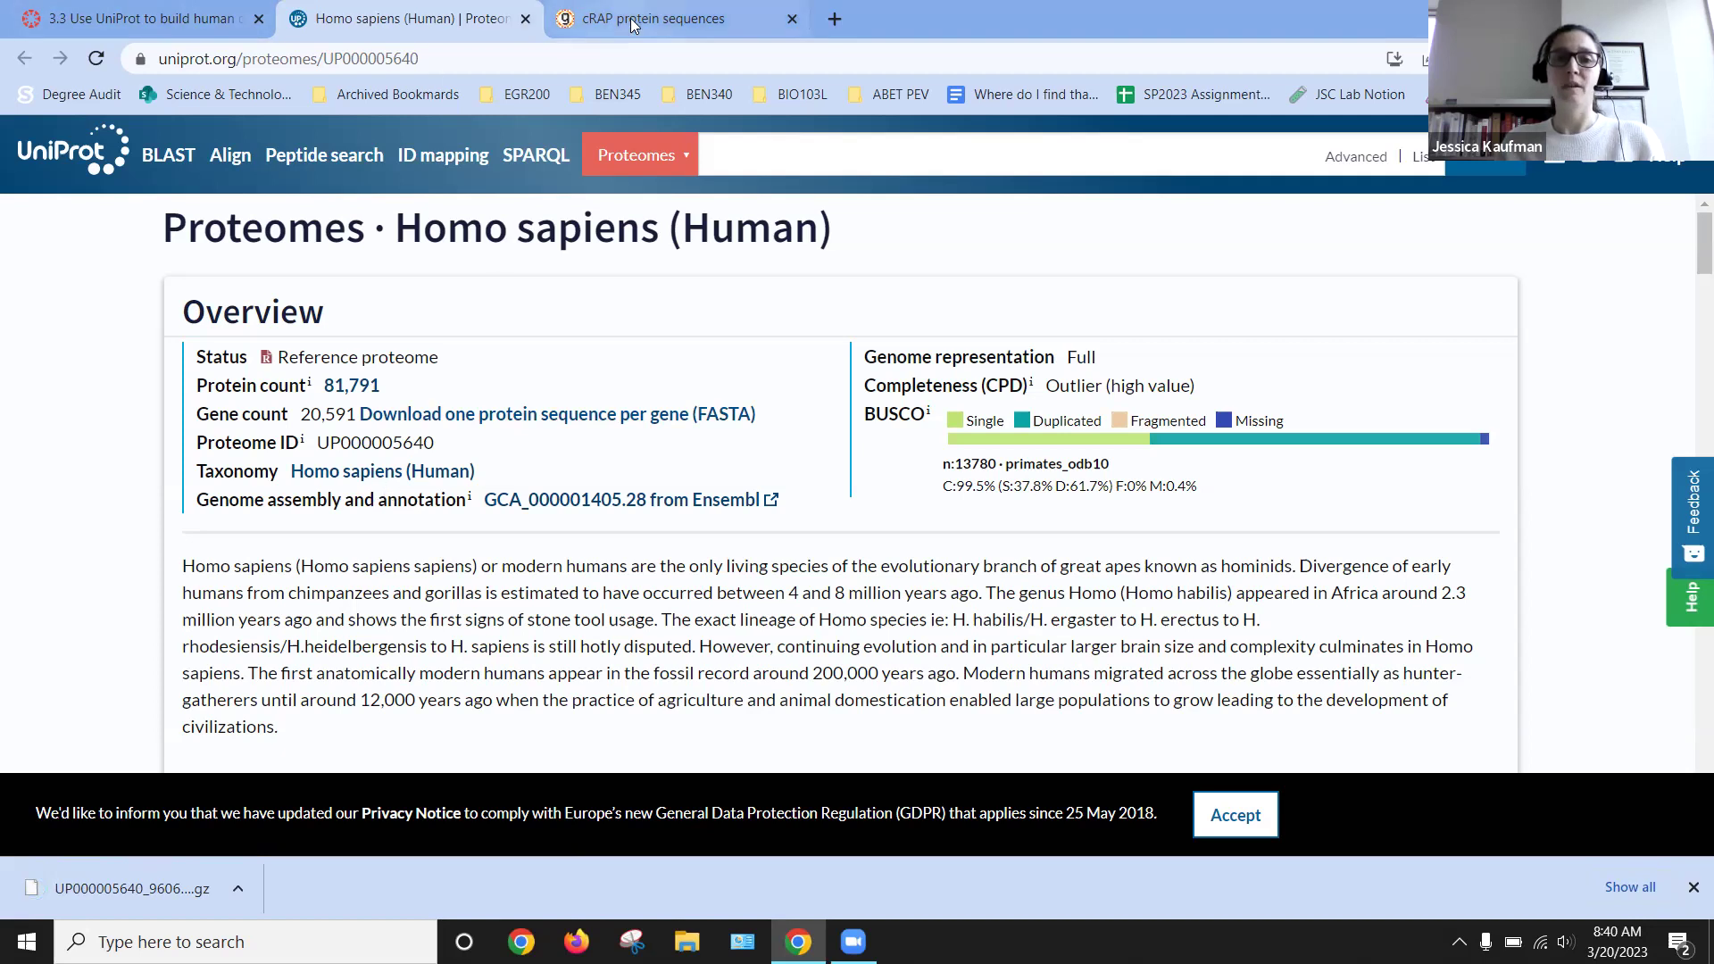
click(134, 19)
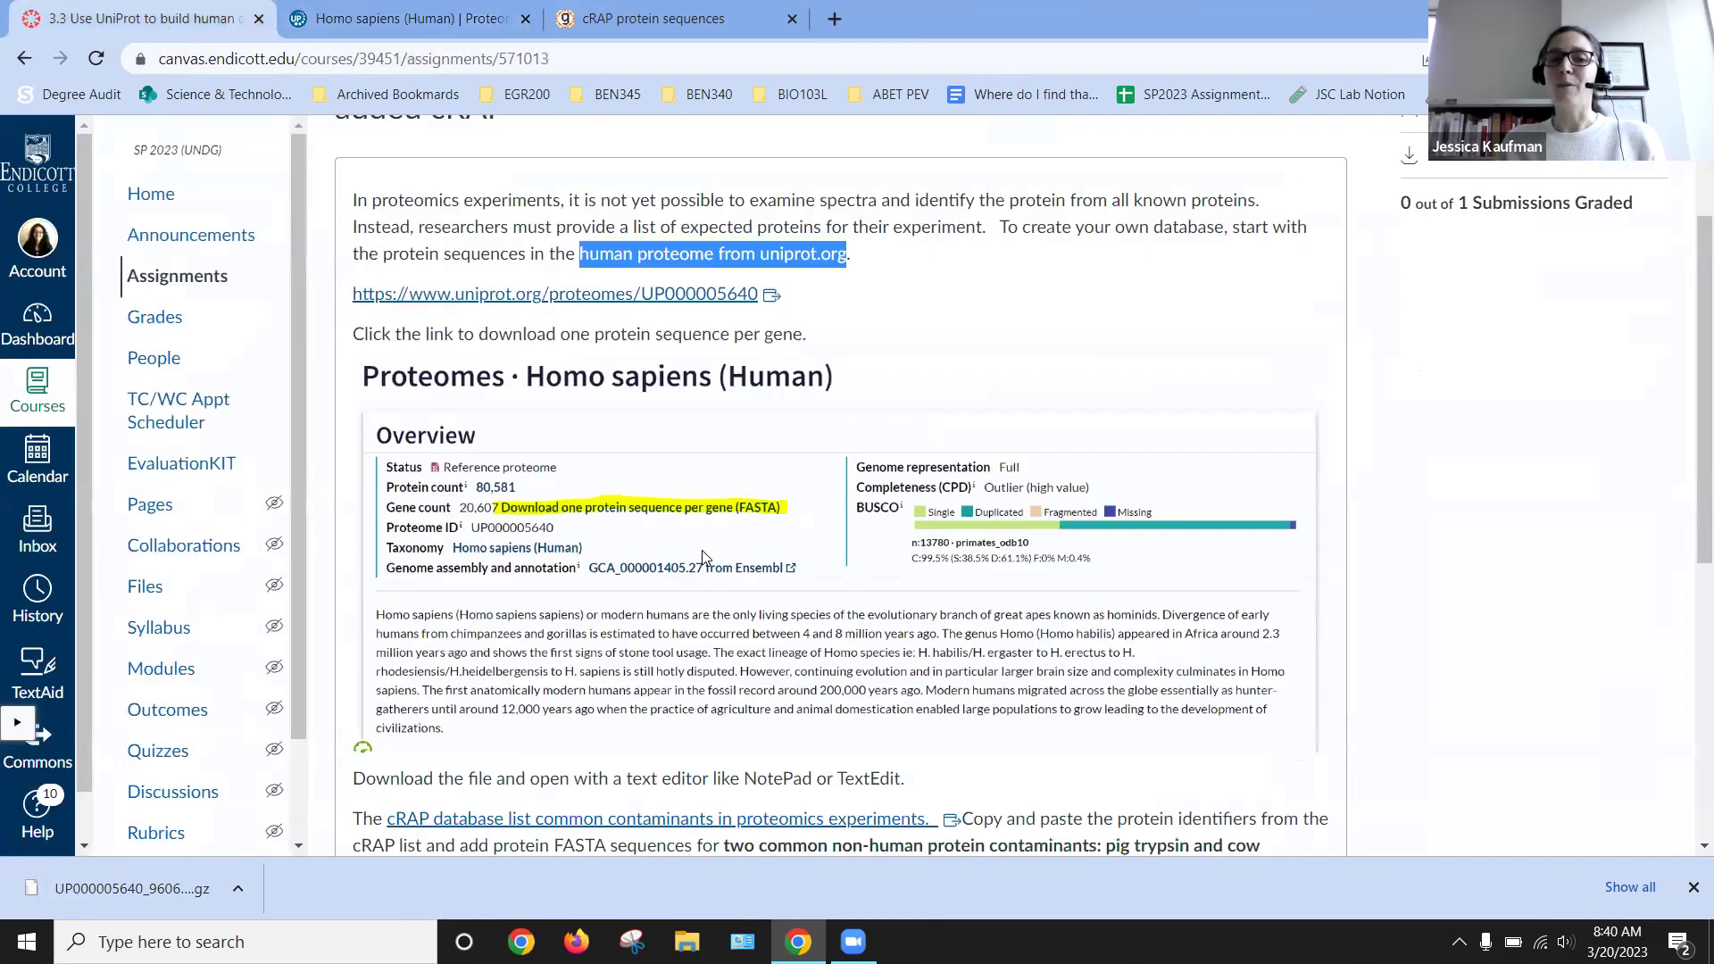
Step: Scroll the assignment and highlight the two required contaminant proteins
scroll(703, 557, down, 1)
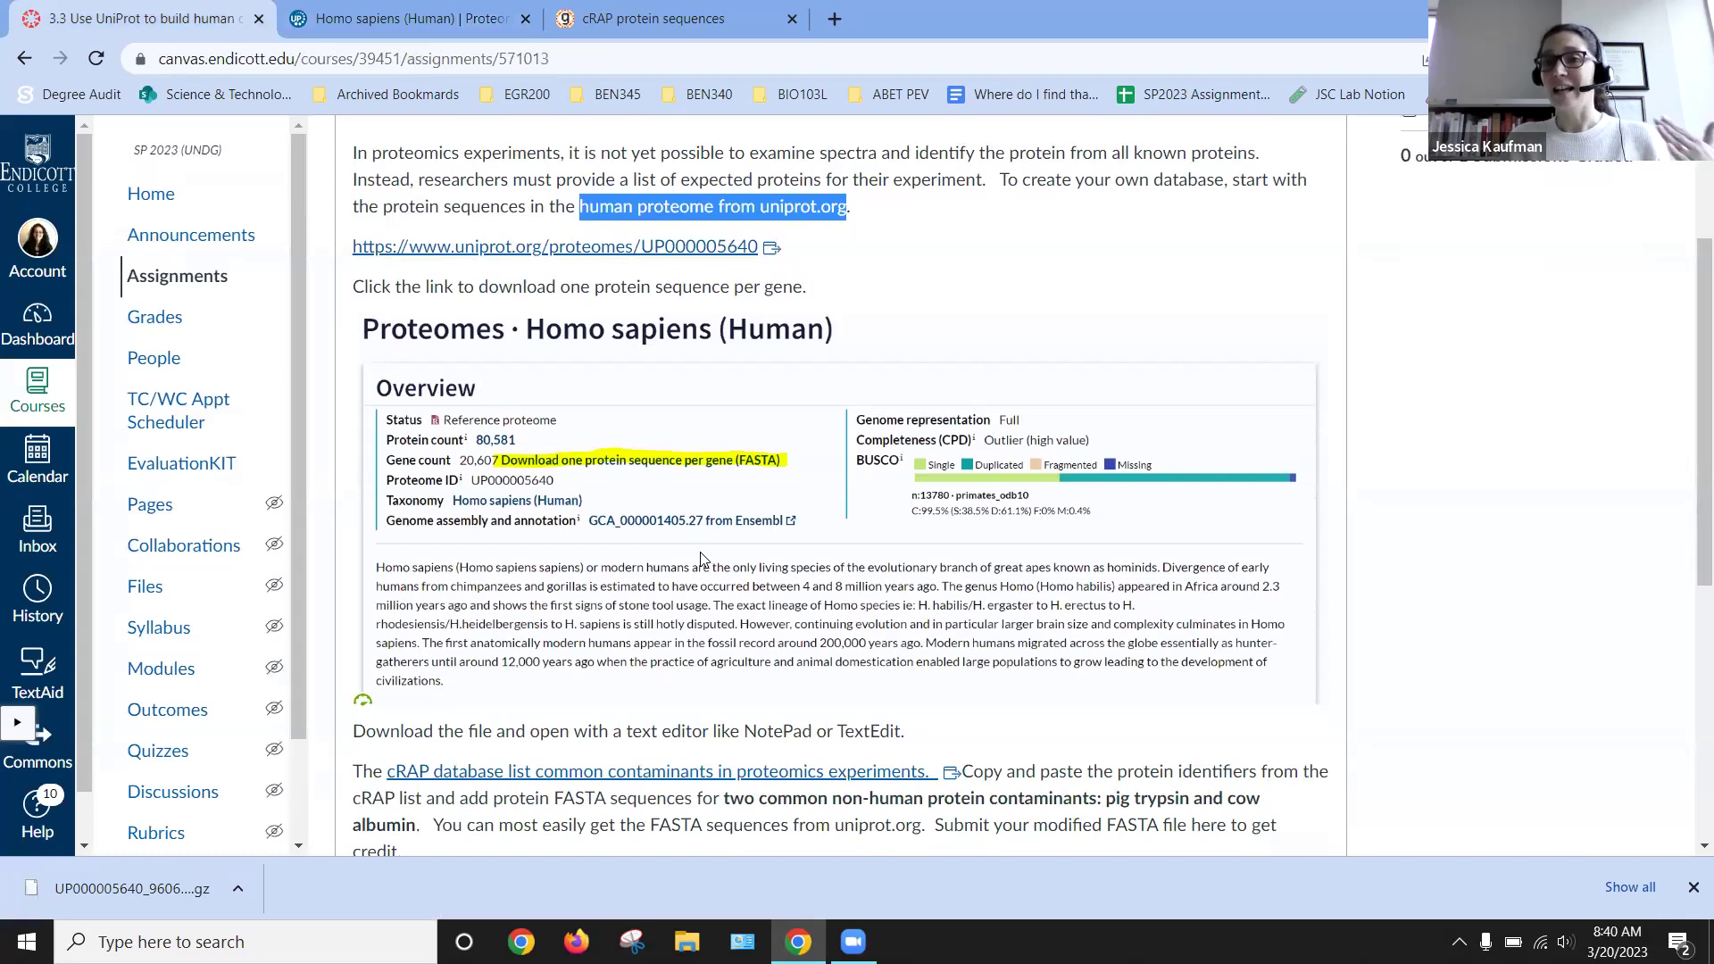
scroll(687, 598, down, 1)
scroll(699, 596, down, 2)
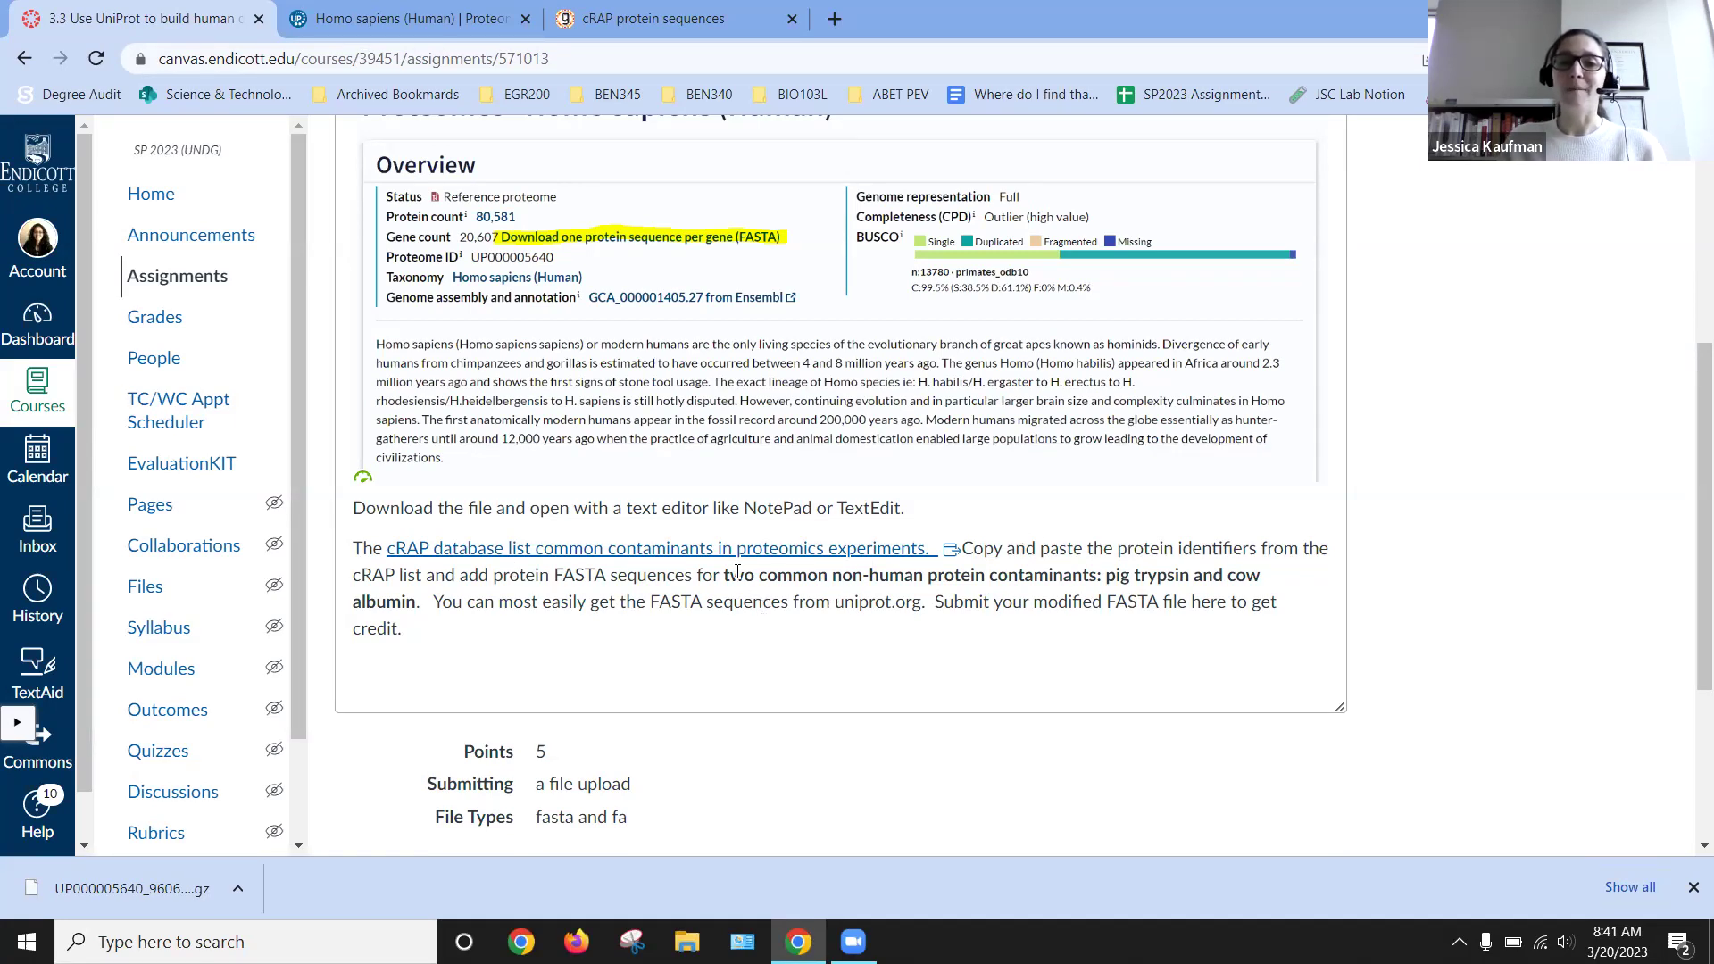
drag(730, 574, 423, 607)
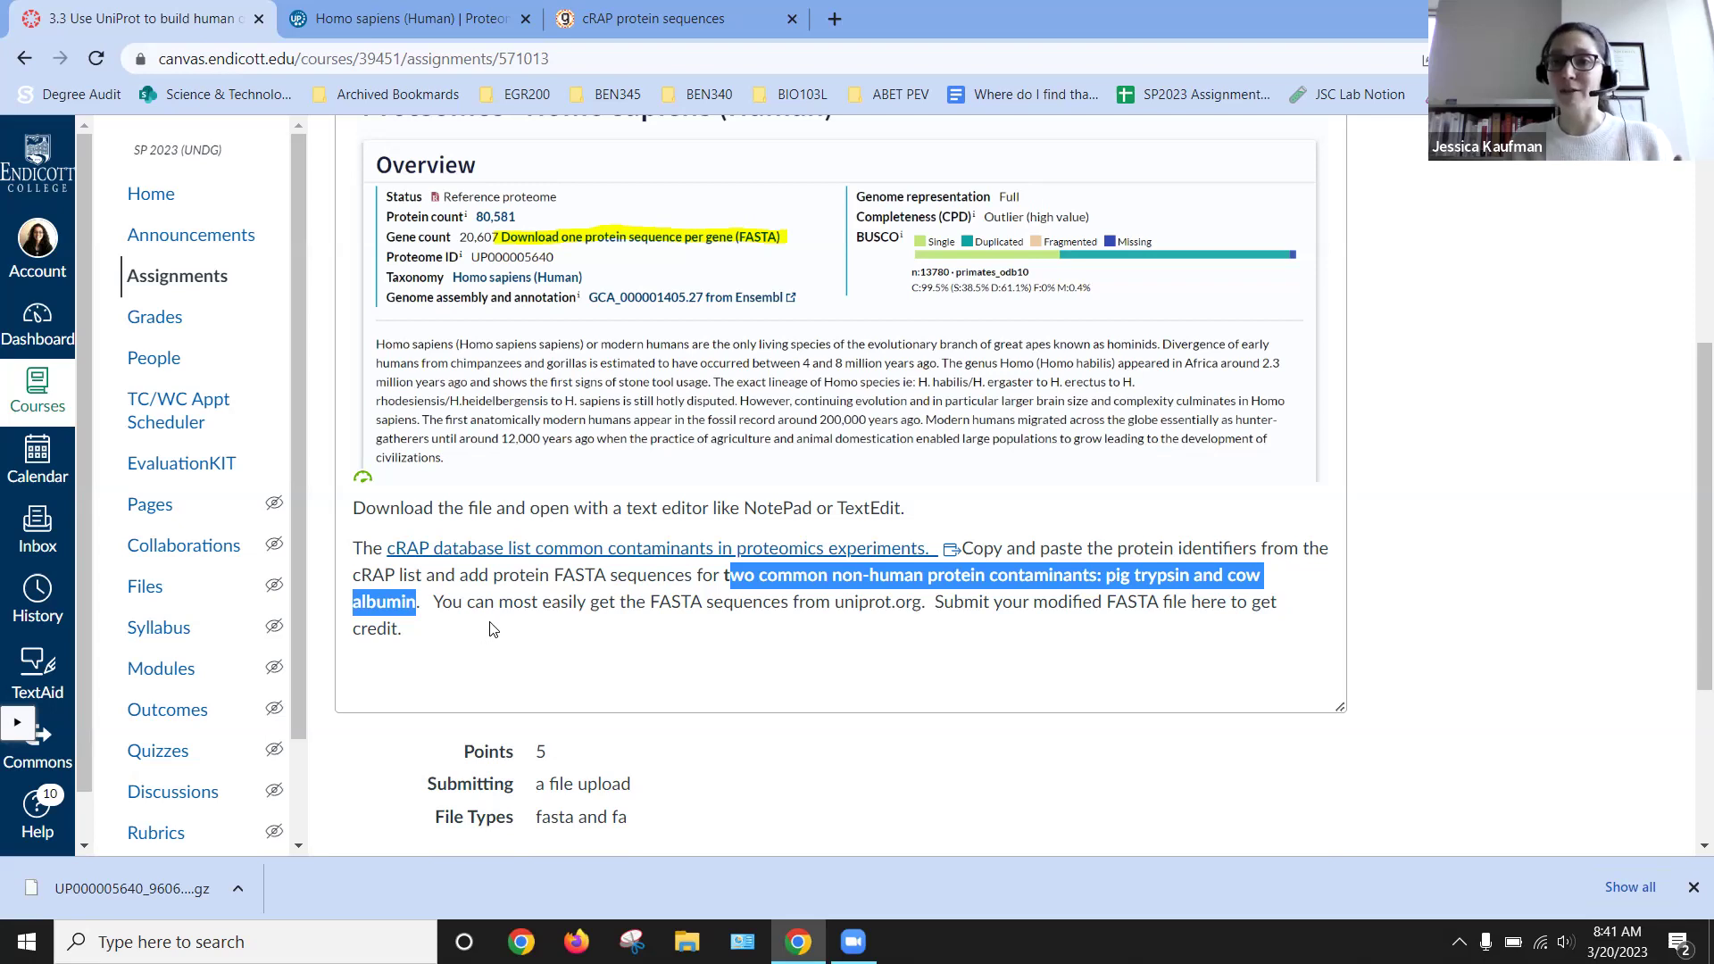
Step: Copy ALBU_BOVIN from the cRAP Laboratory proteins table and return to UniProt
click(615, 20)
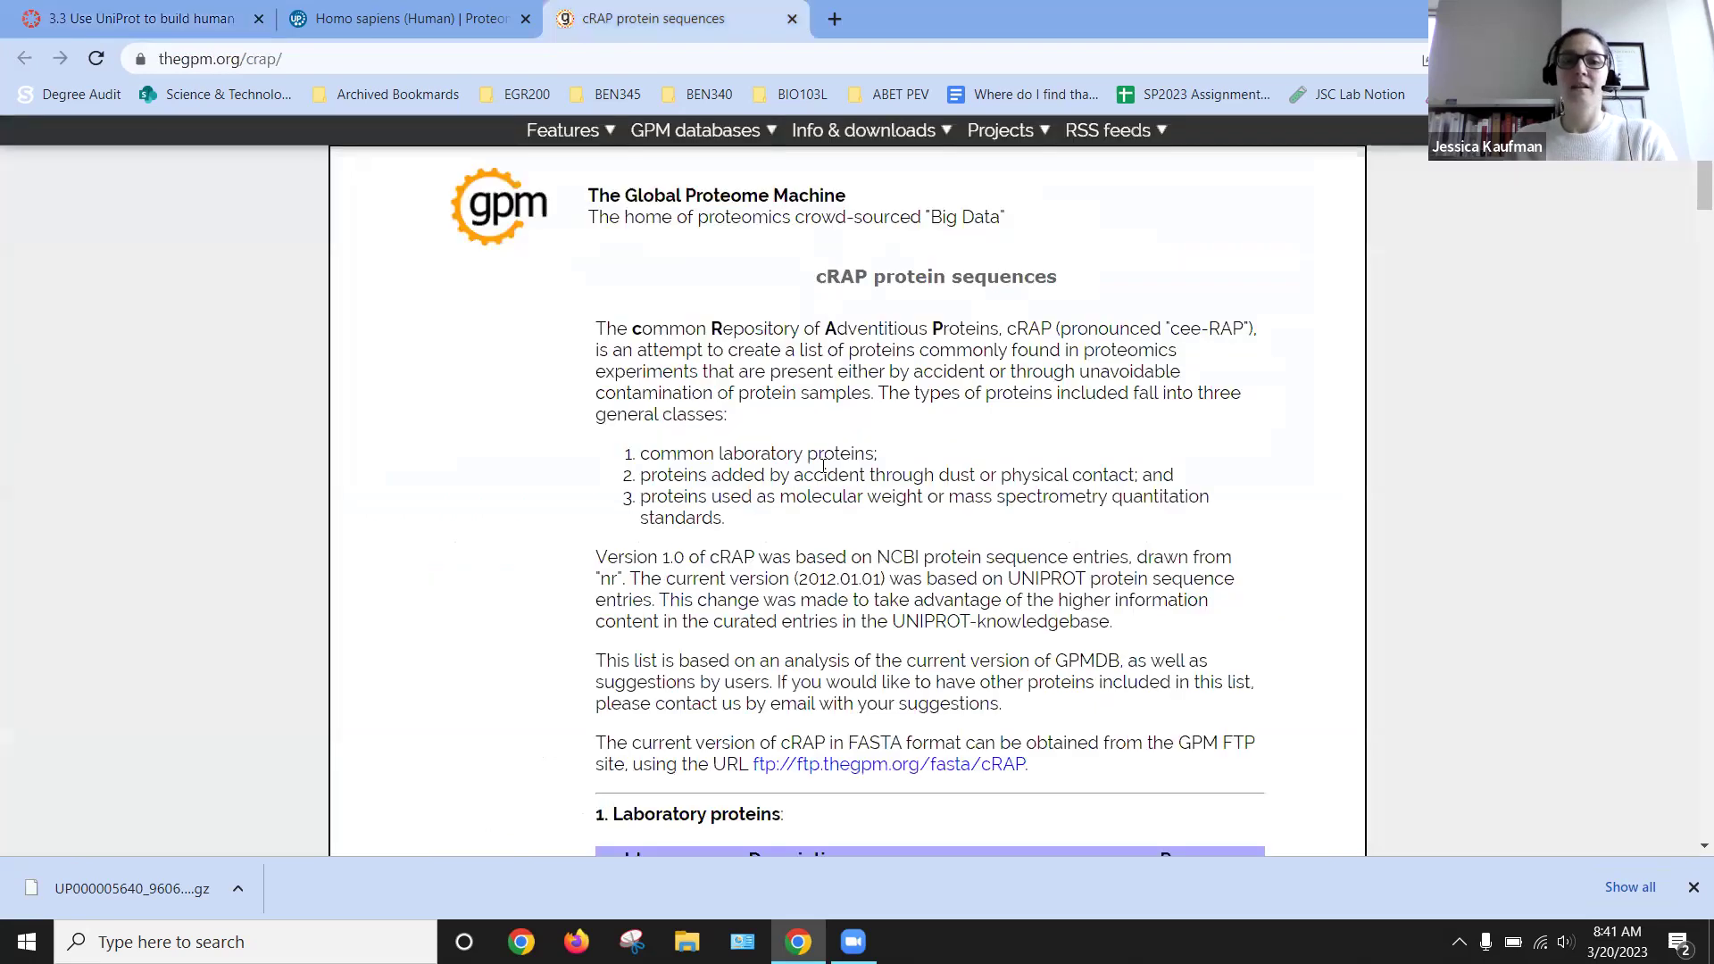
scroll(832, 568, down, 3)
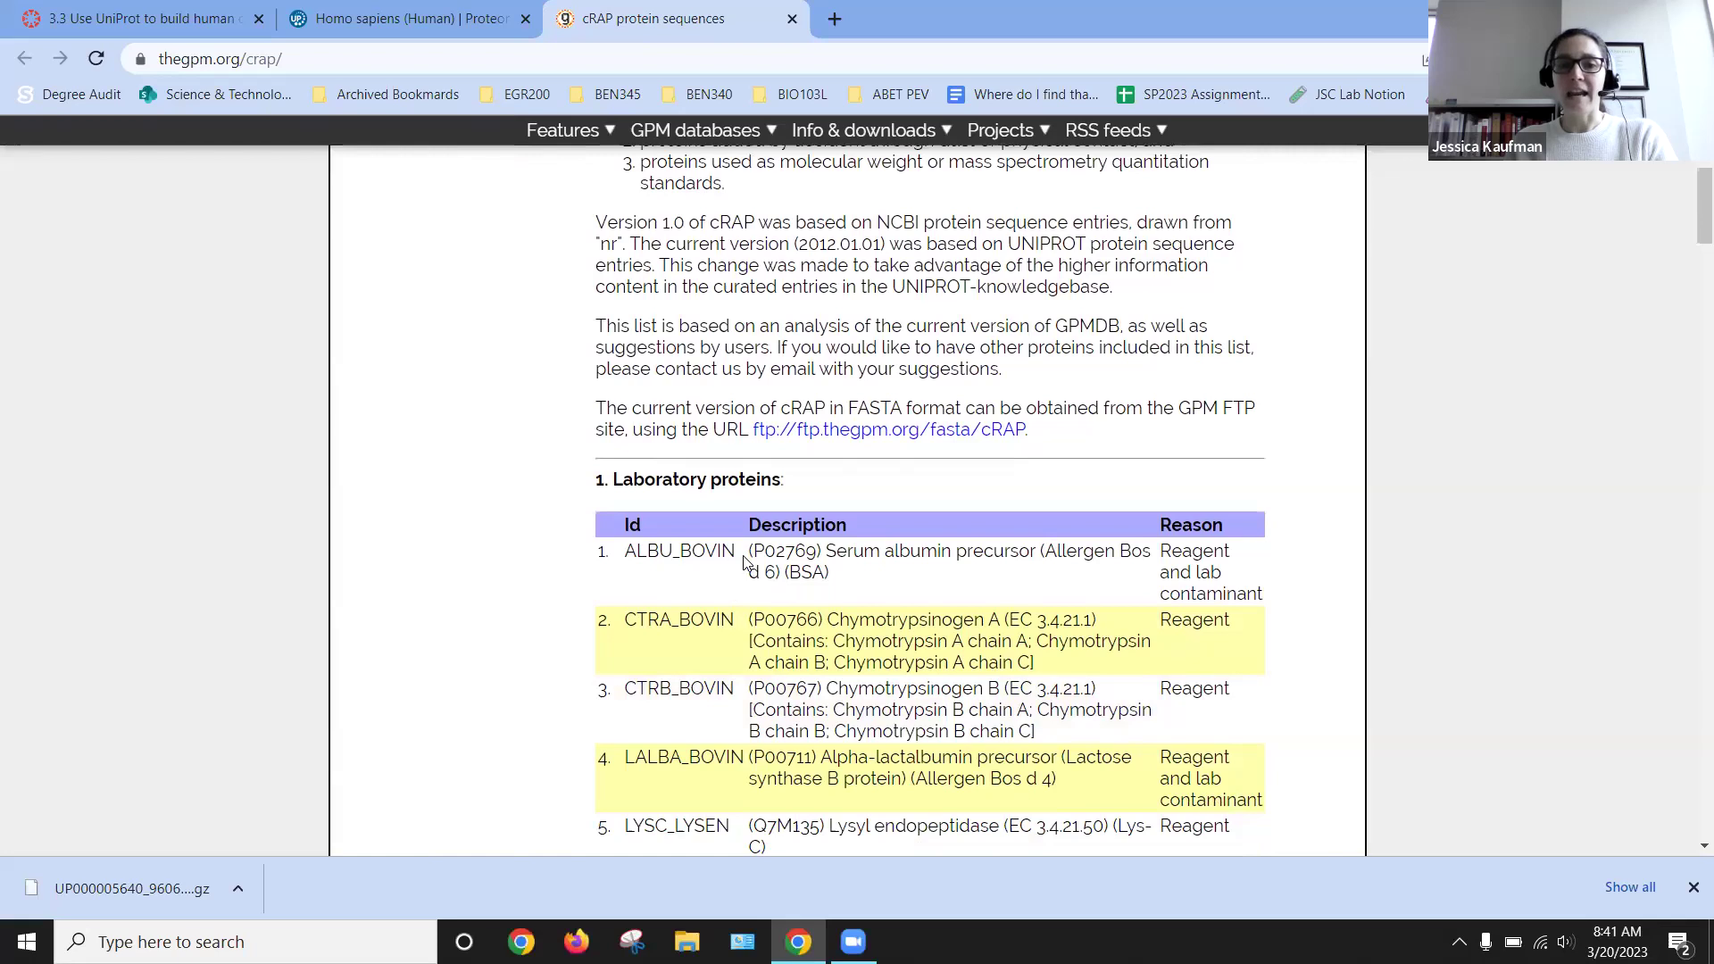
drag(743, 555, 623, 553)
key(ctrl+c)
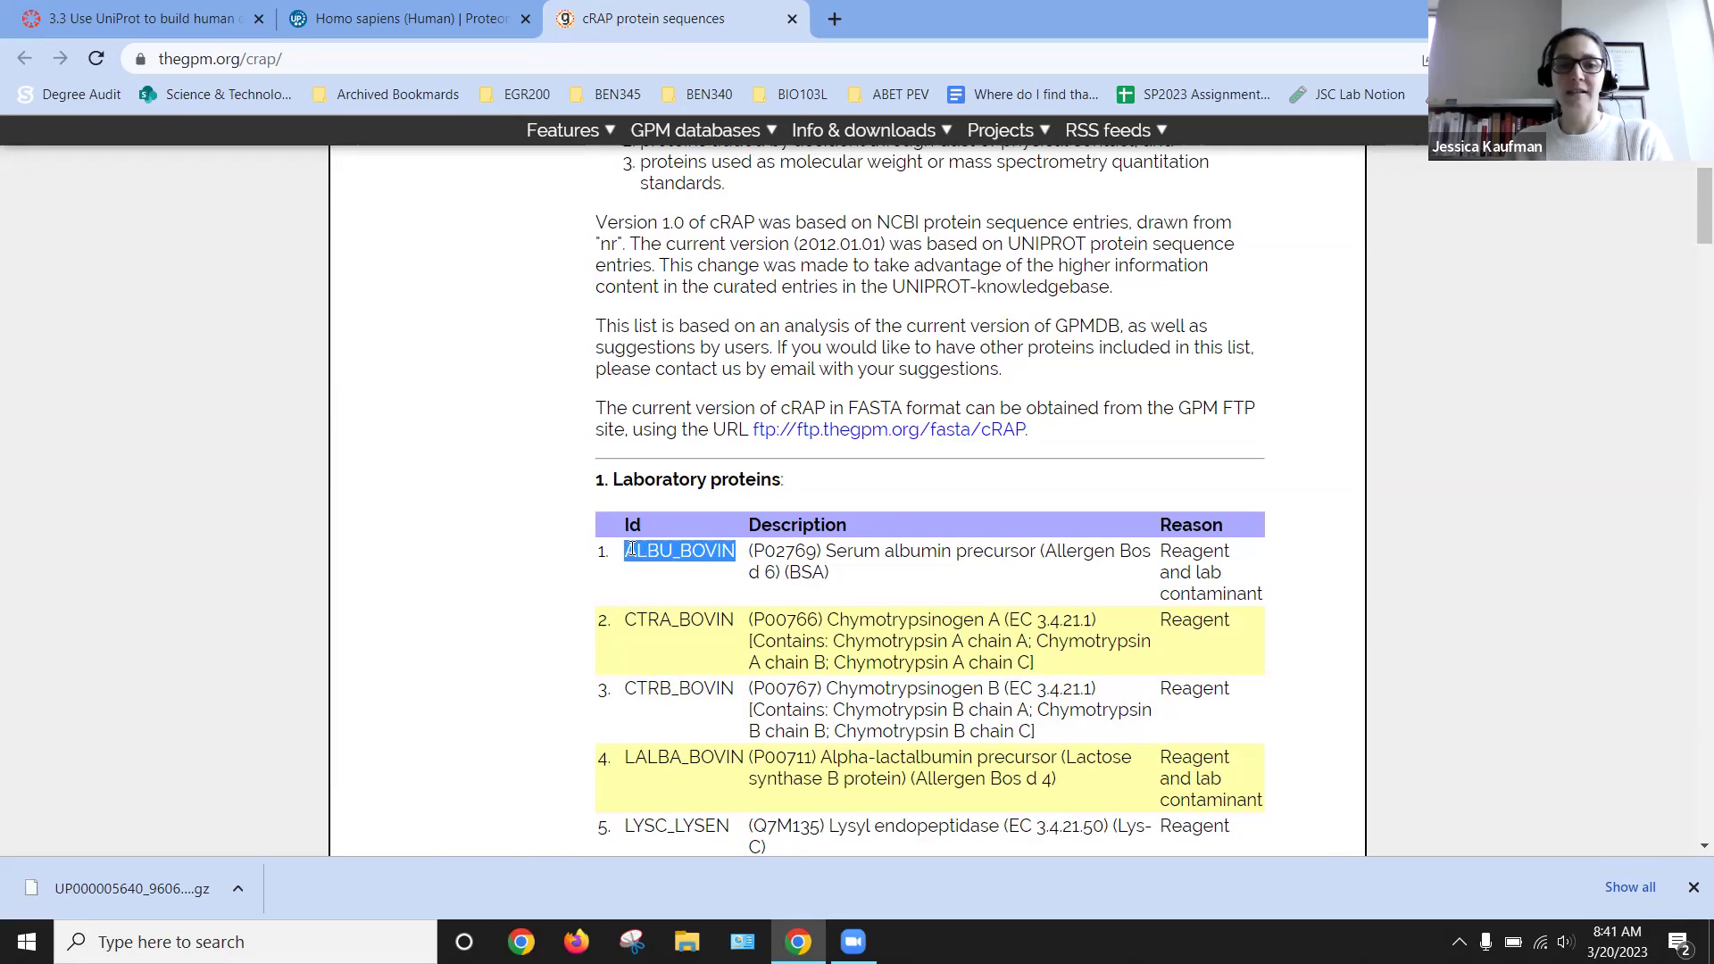
click(443, 18)
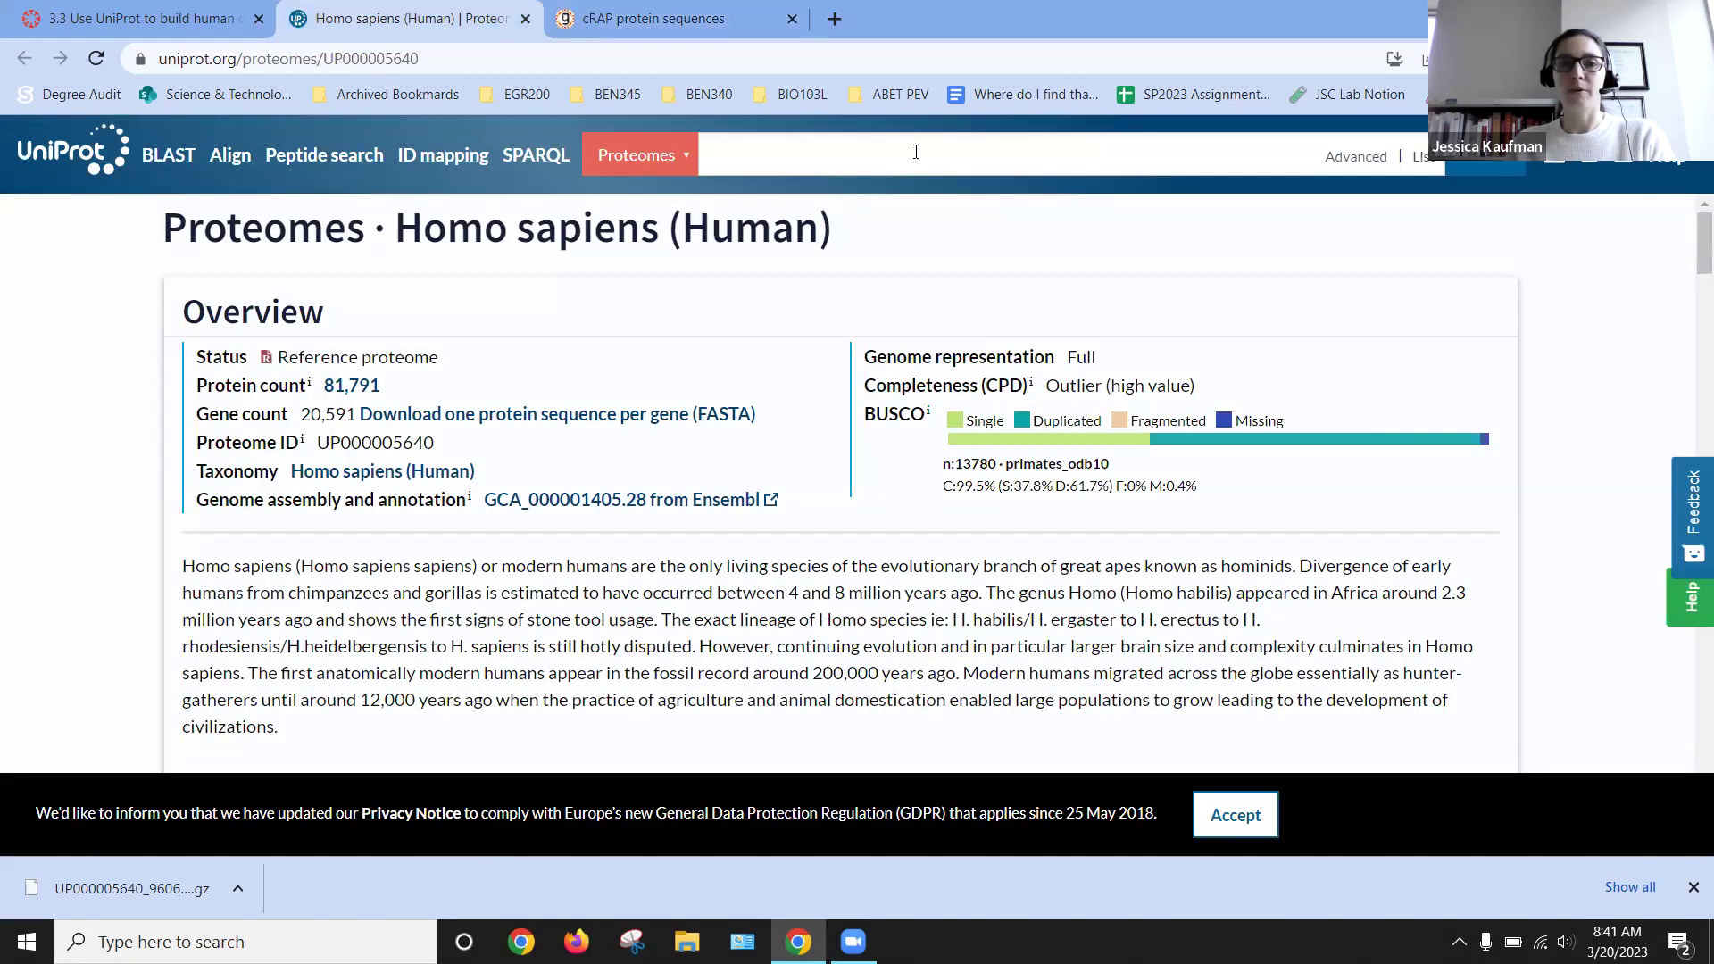
Step: Search UniProtKB for ALBU_BOVIN to find bovine albumin P02769
key(ctrl+v)
key(Return)
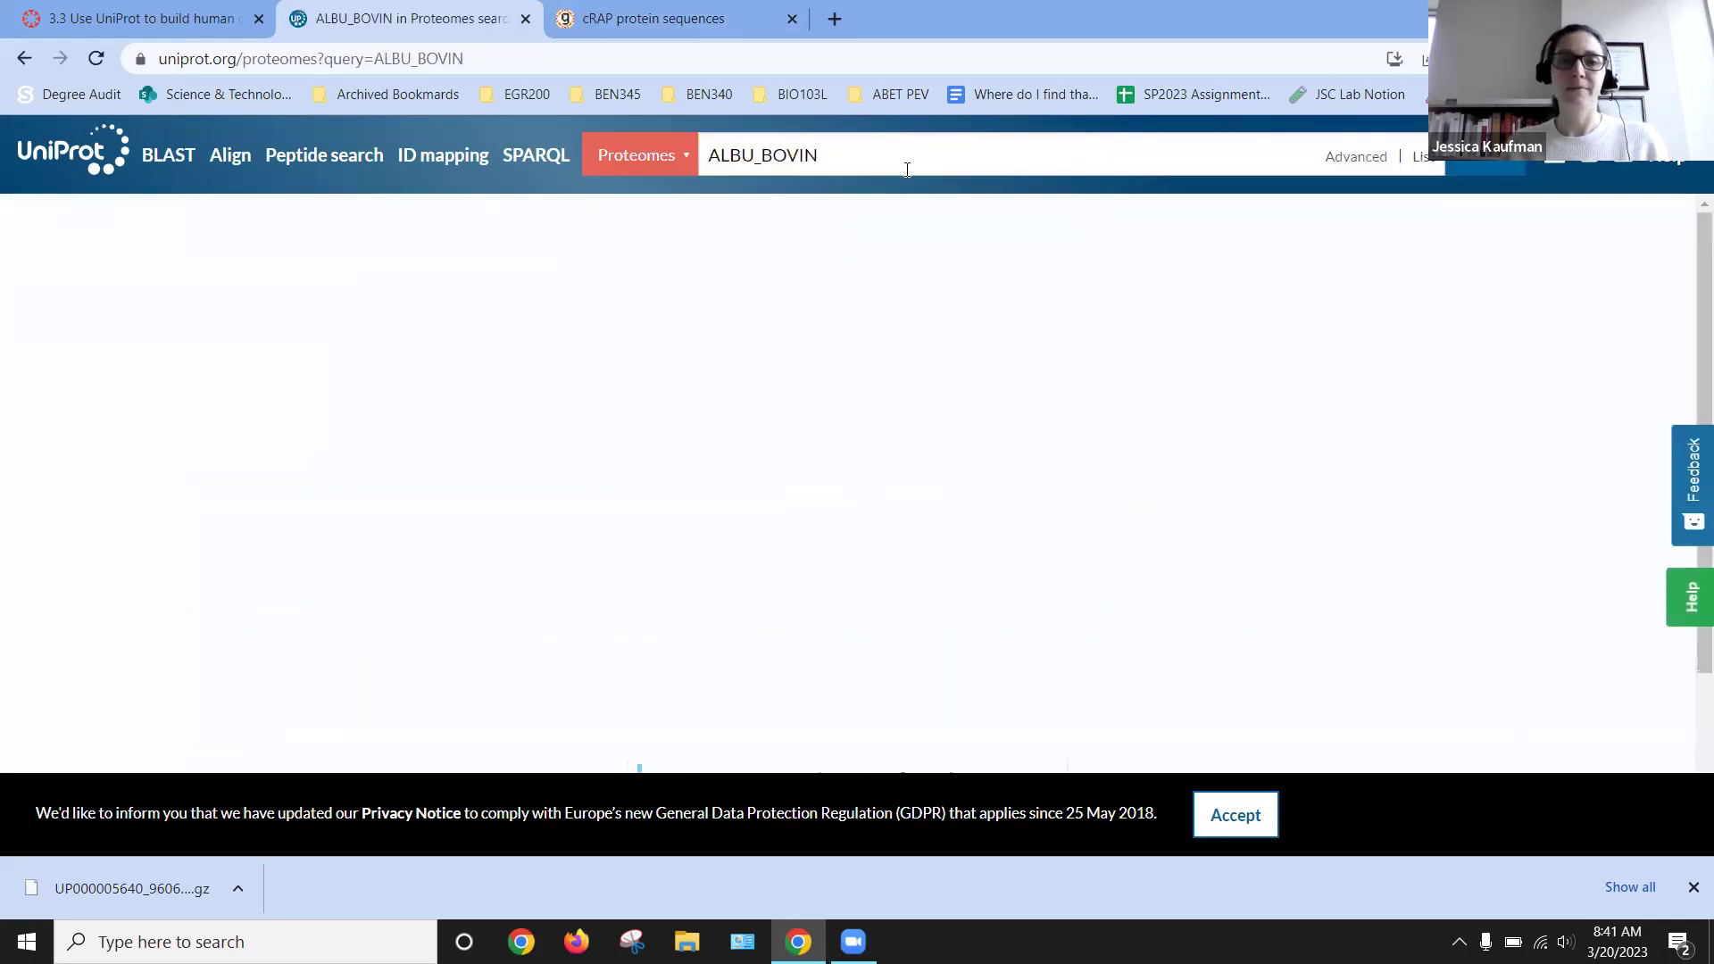
click(635, 160)
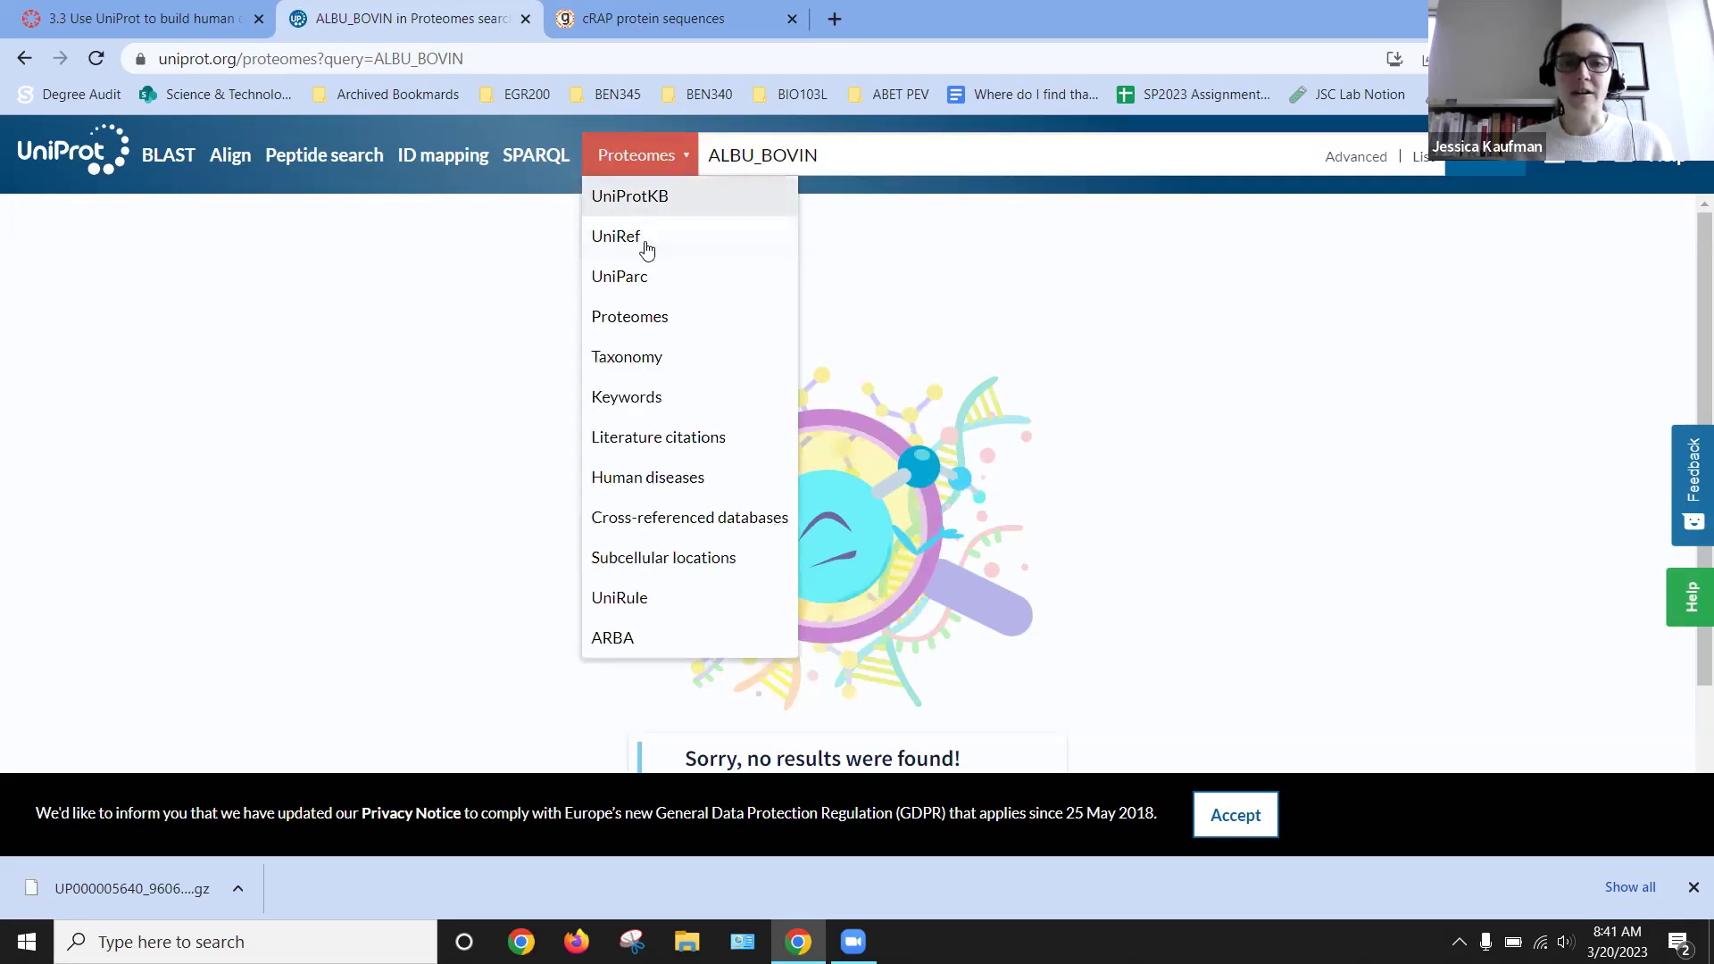
click(639, 197)
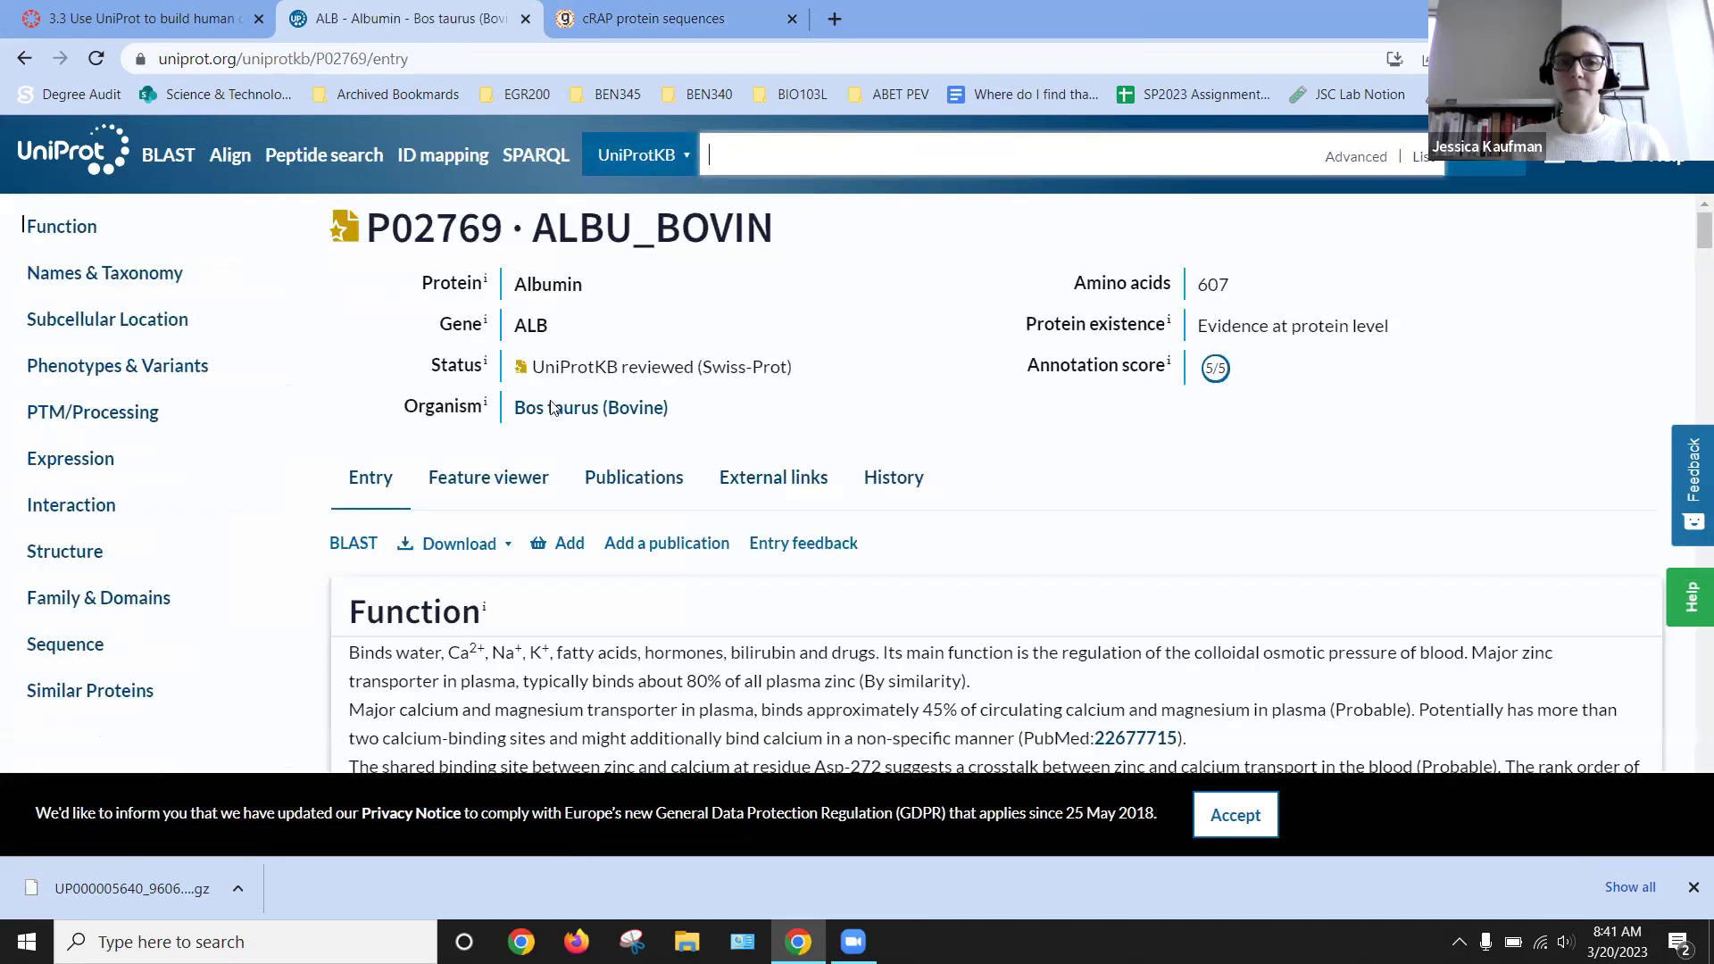
Step: Show P02769's canonical FASTA sequence in a new tab
click(450, 546)
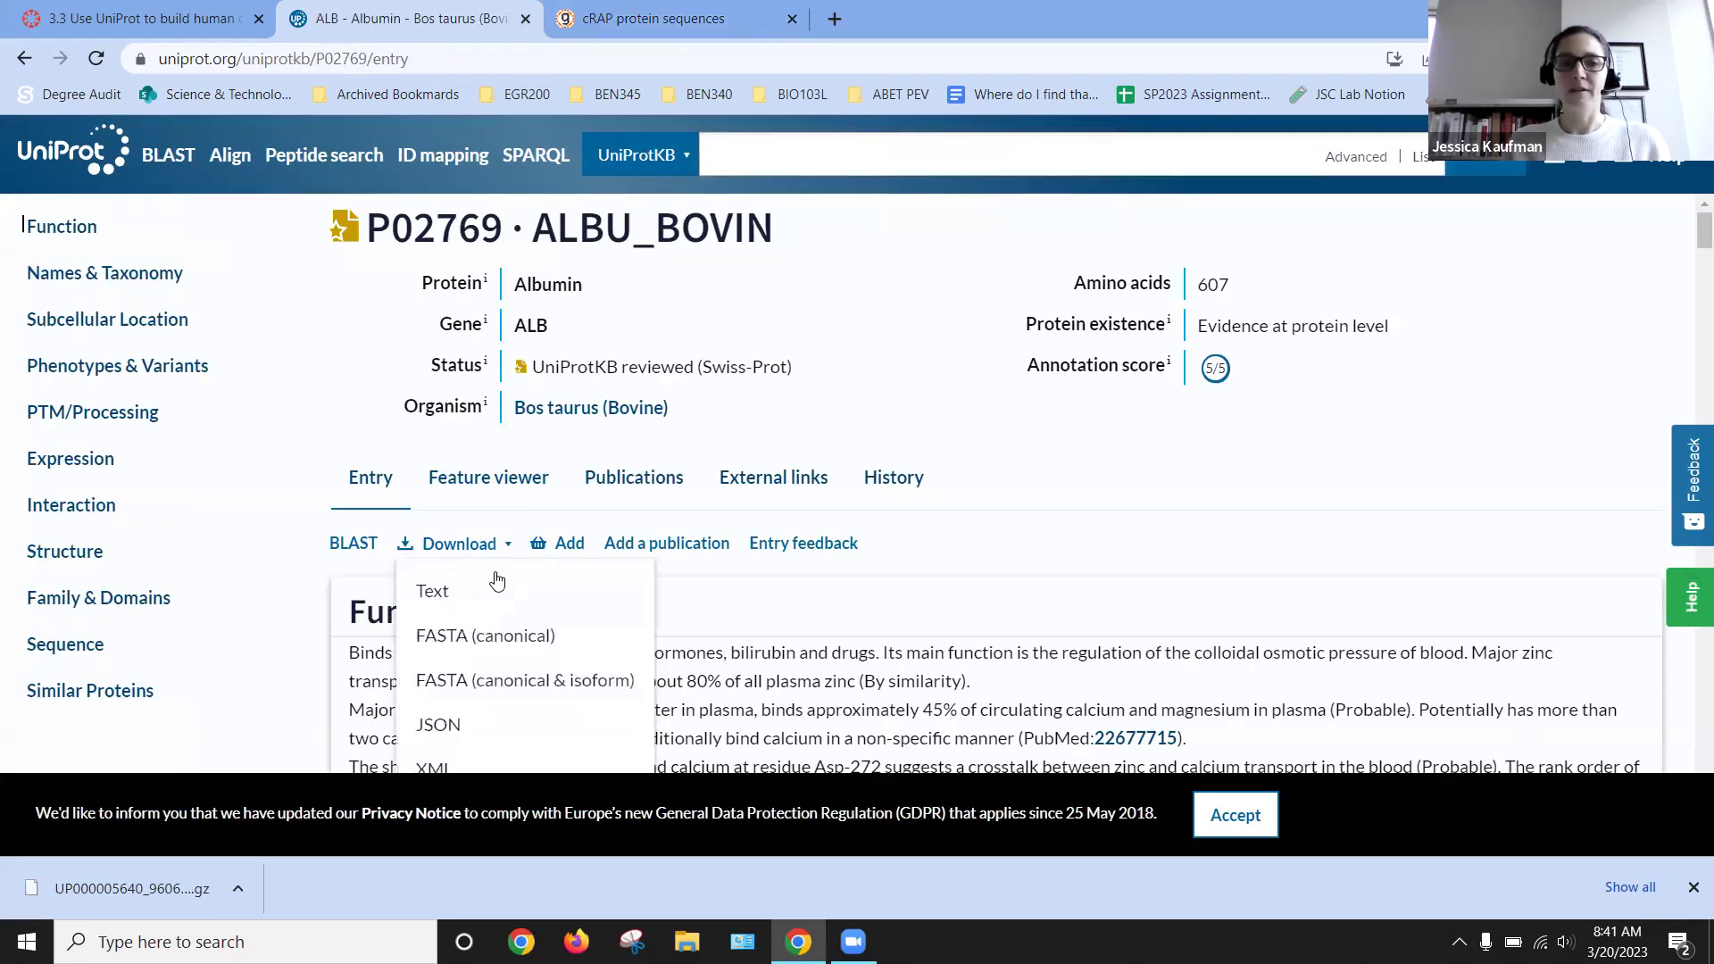
click(463, 643)
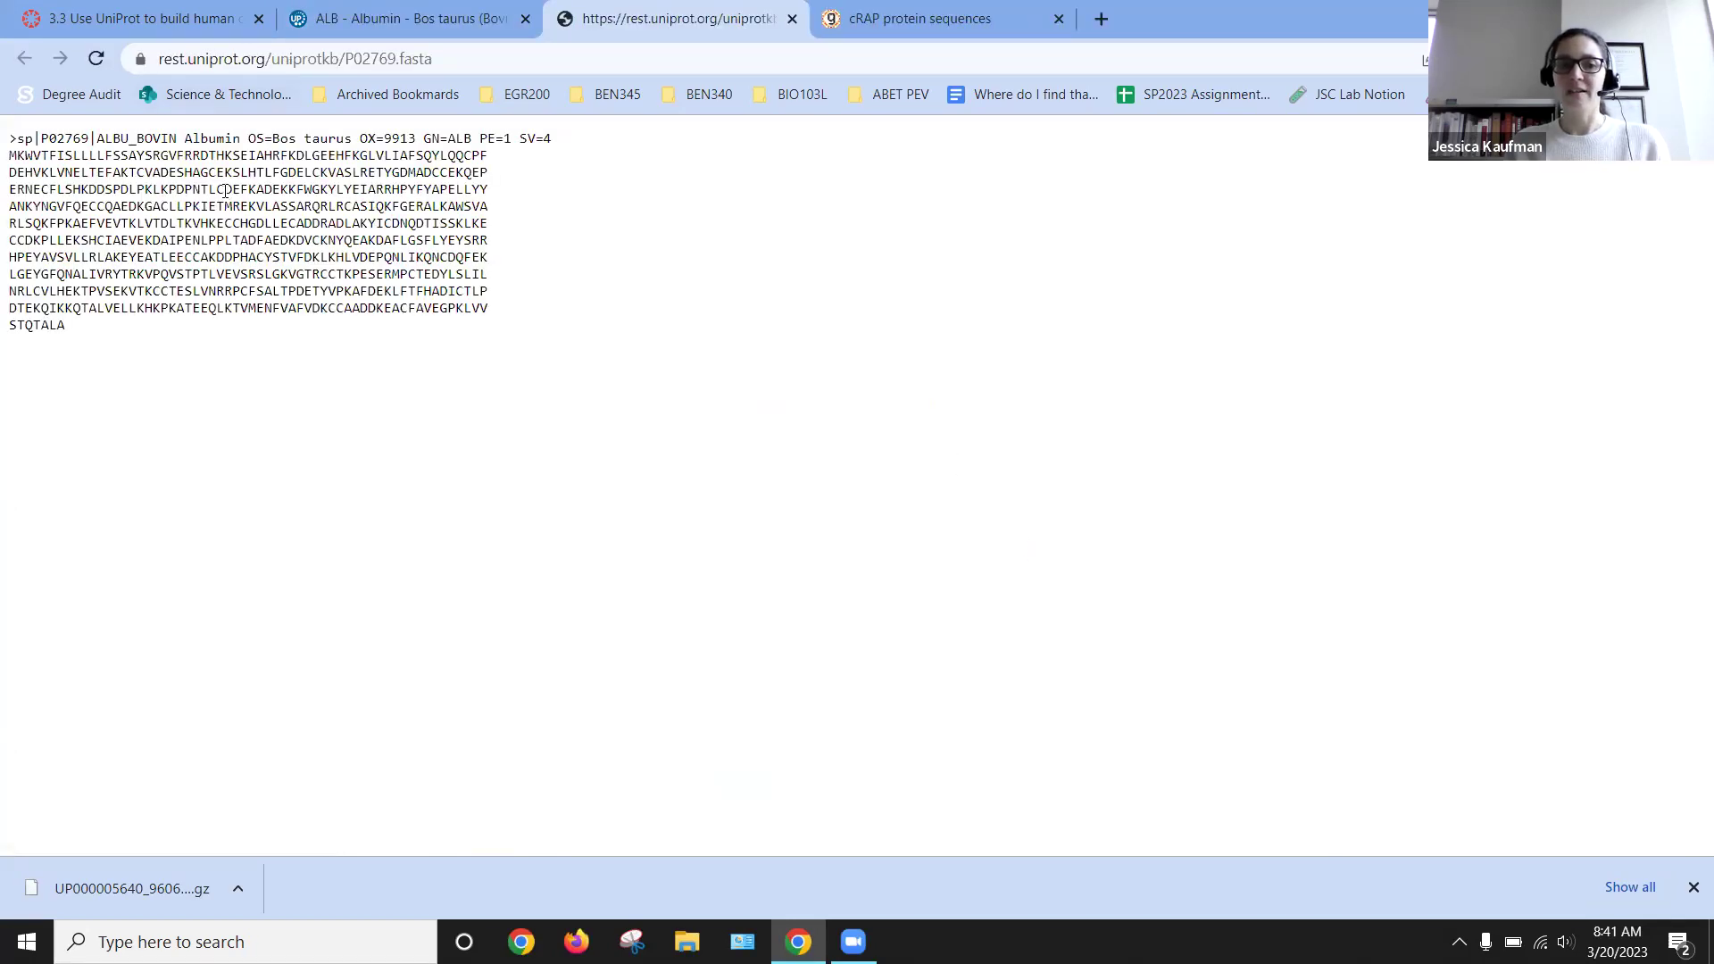
click(240, 887)
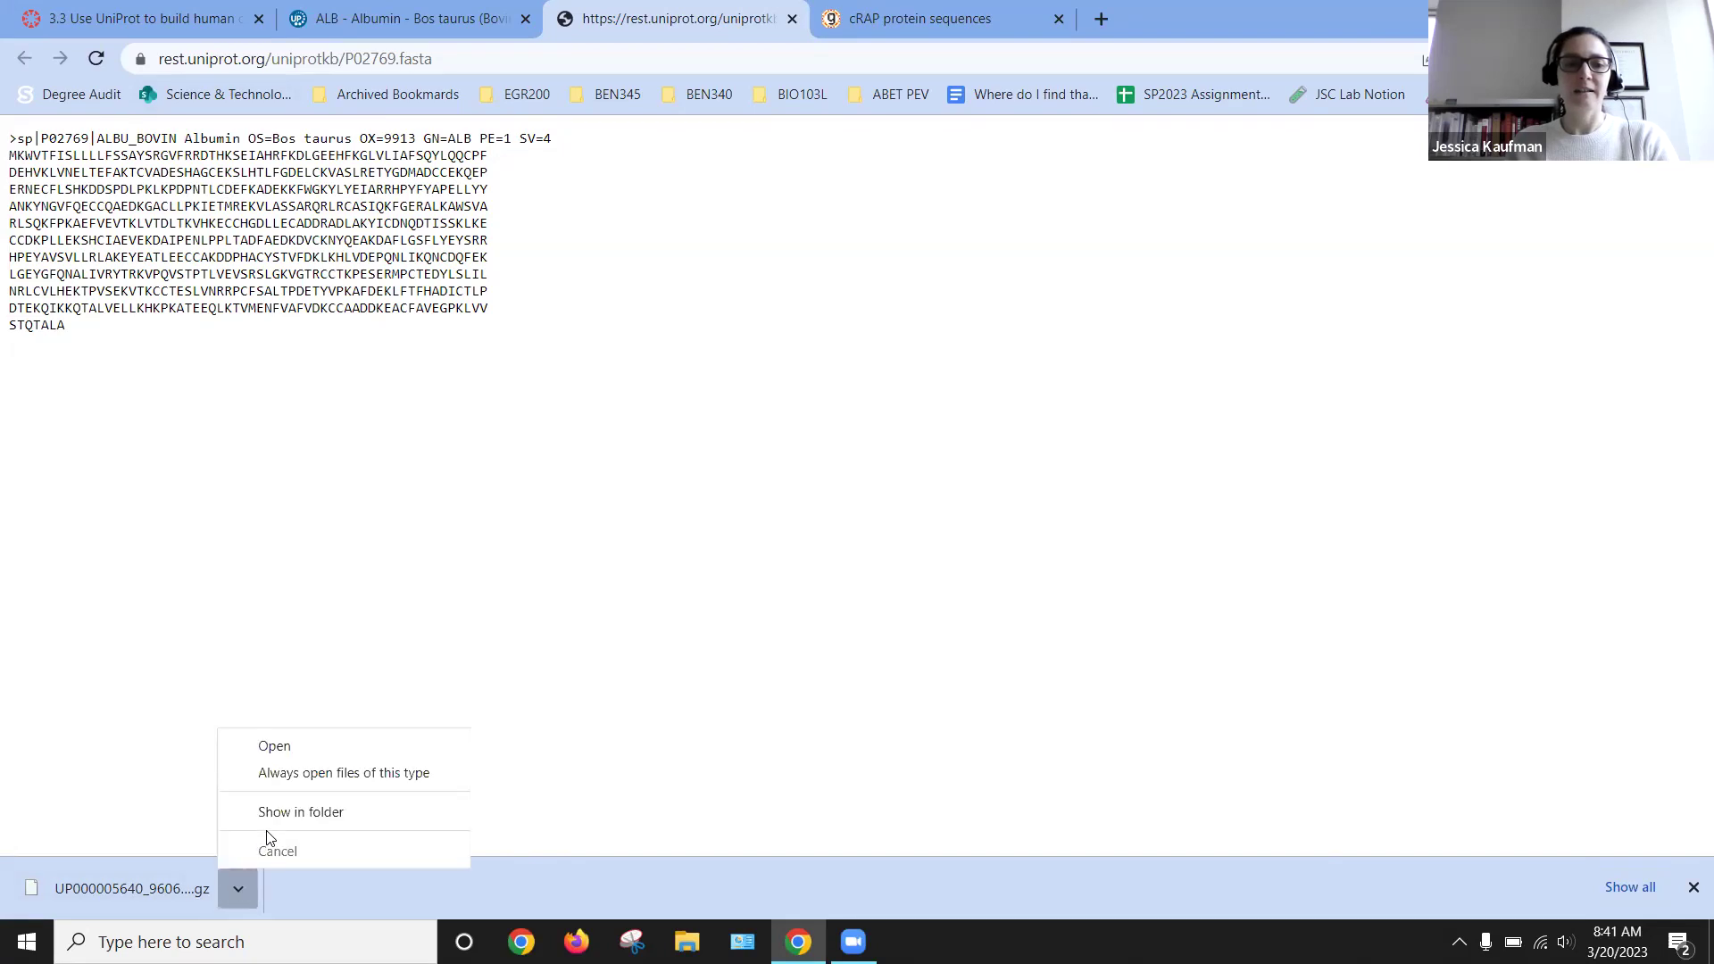
Step: Extract the proteome .gz with 7-Zip and open UP000005640_9606.fasta in Notepad
click(268, 814)
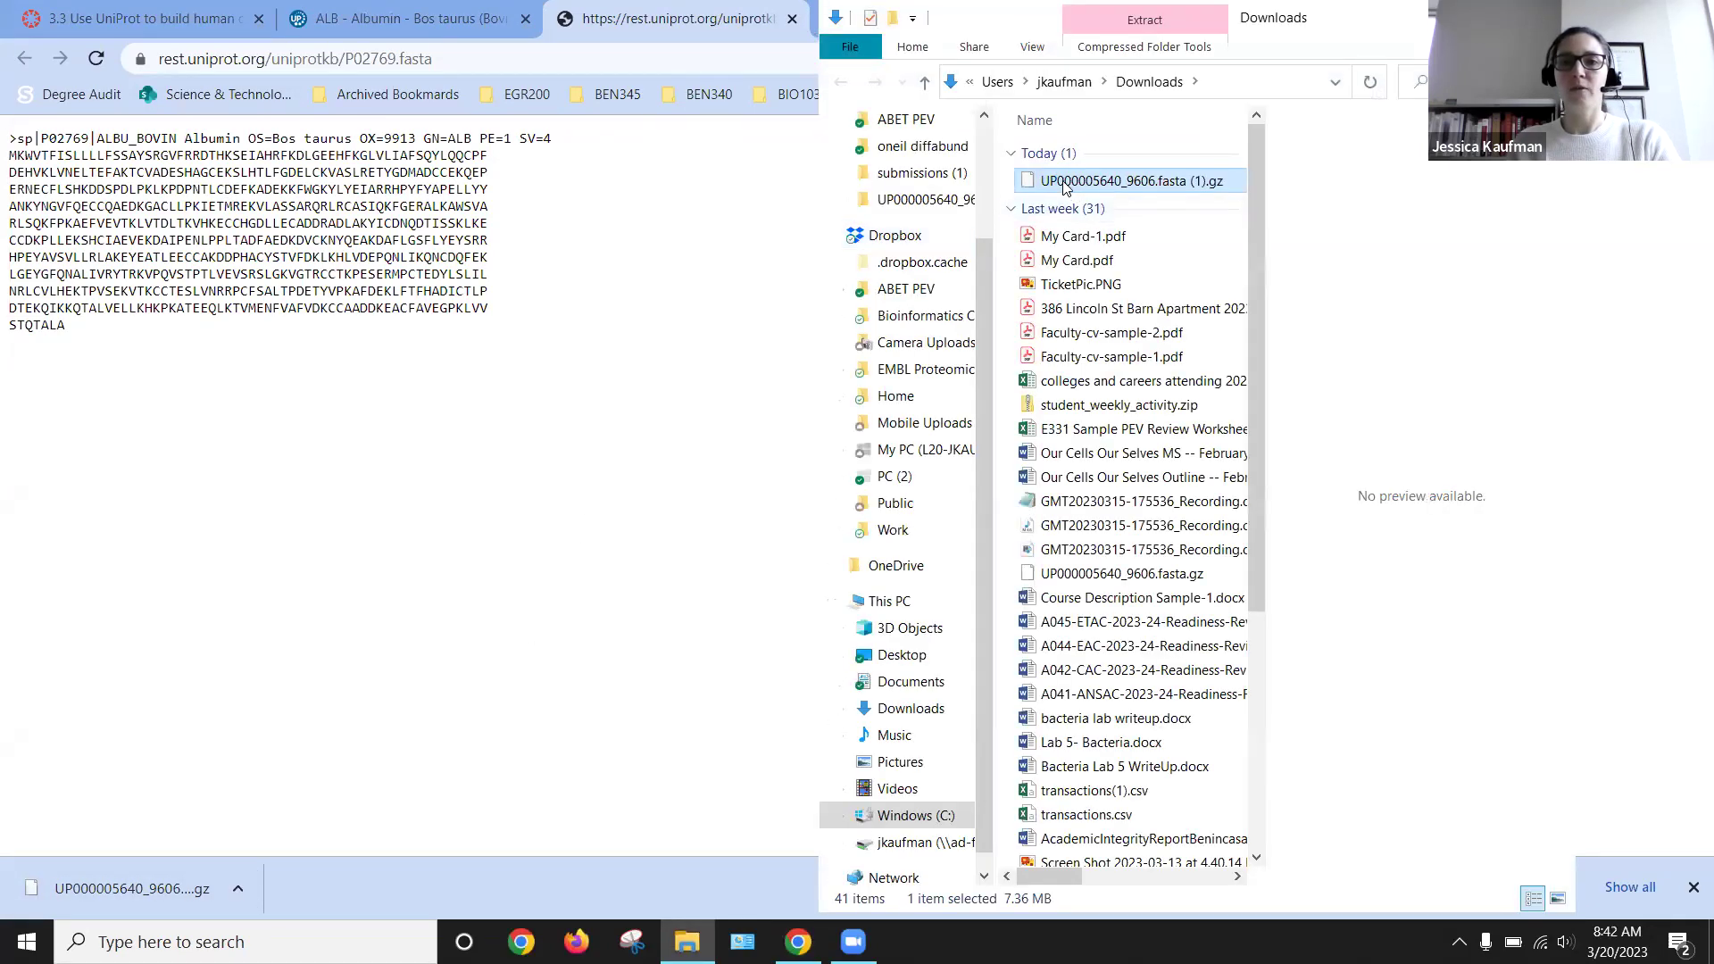
right_click(1062, 183)
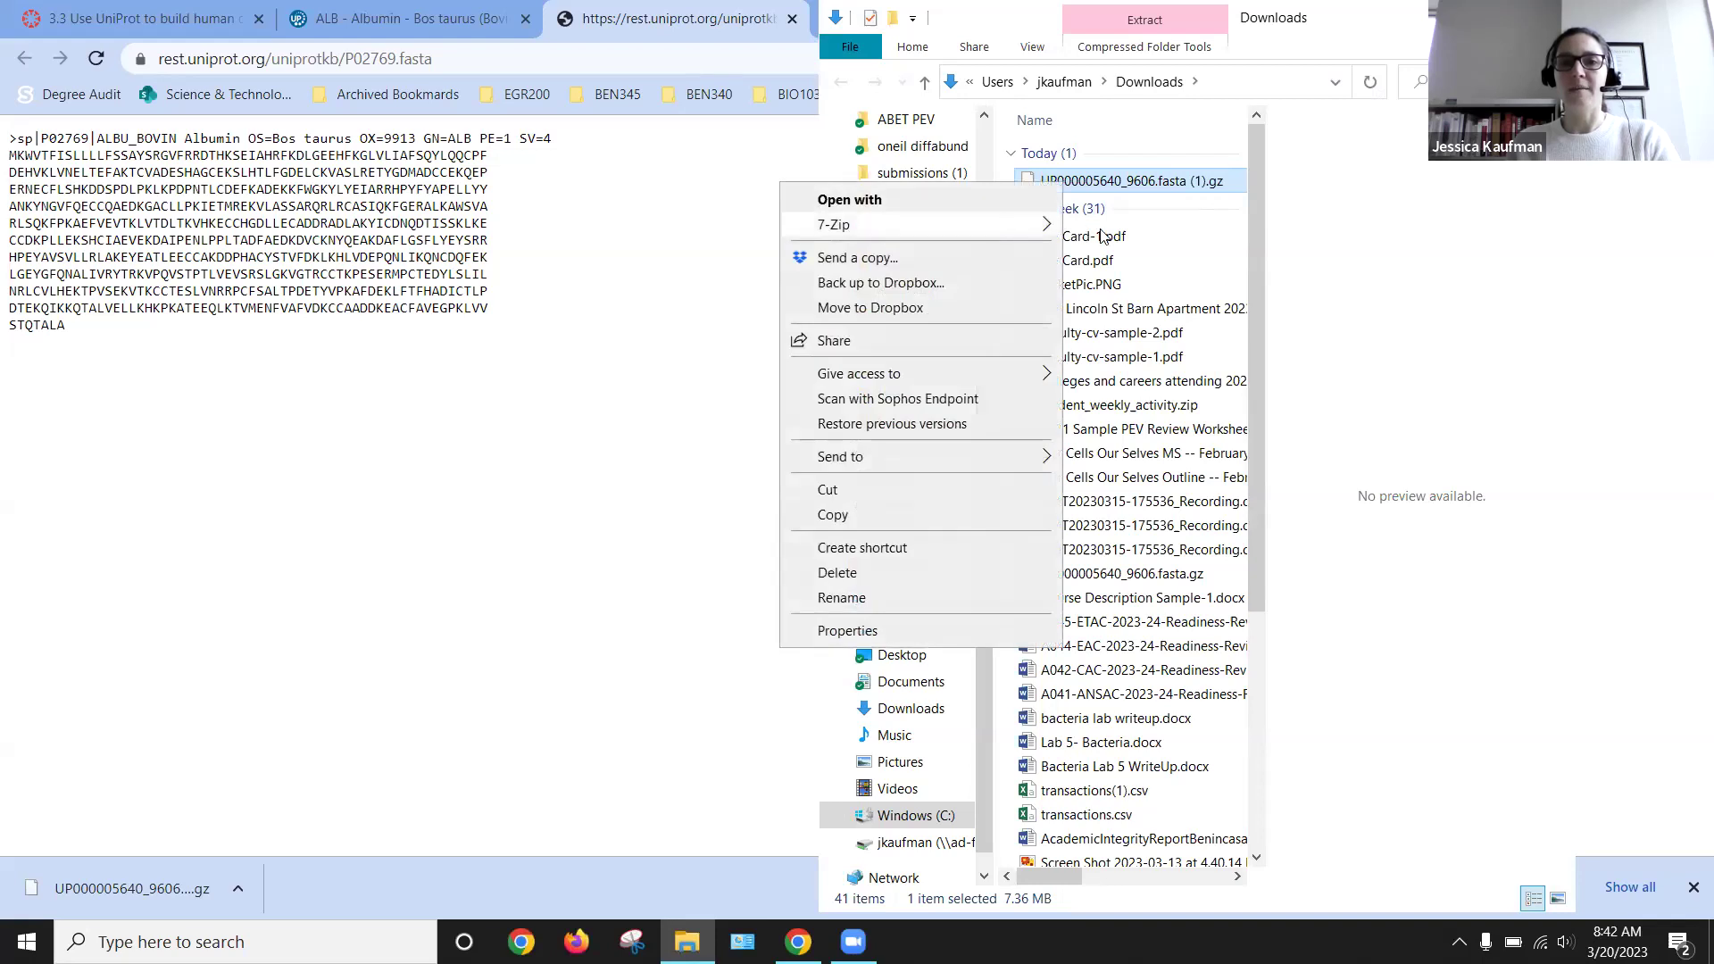
mouse_move(1003, 232)
click(1129, 327)
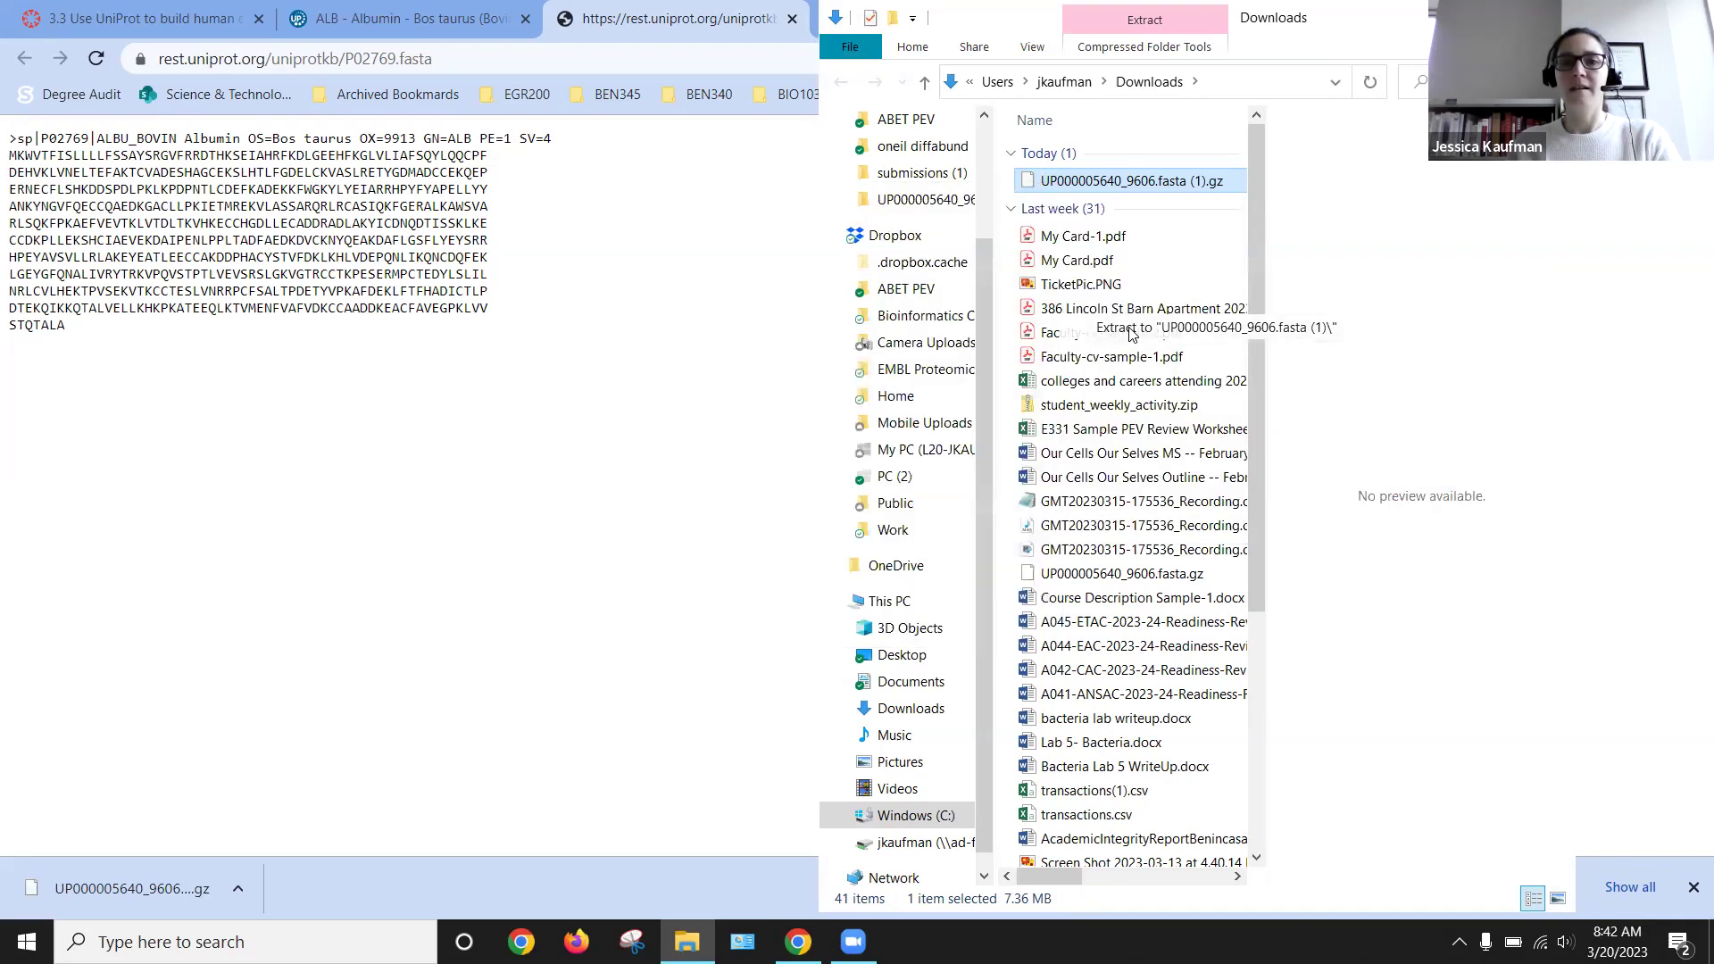
double_click(1043, 207)
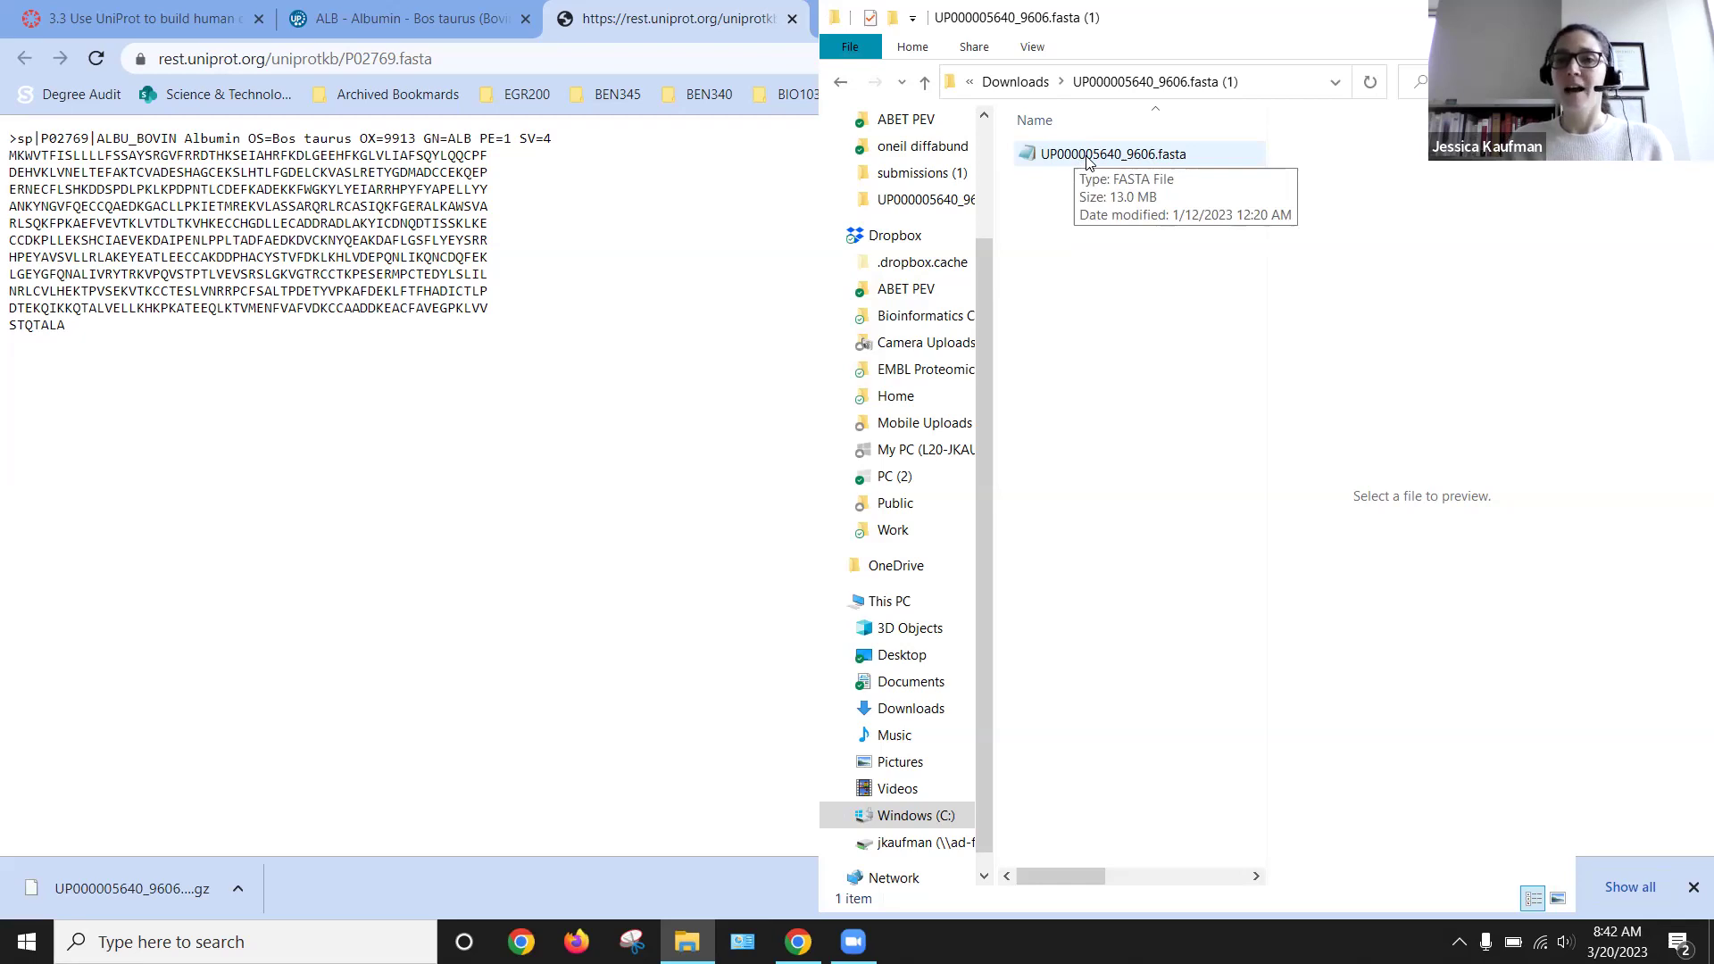
double_click(1088, 157)
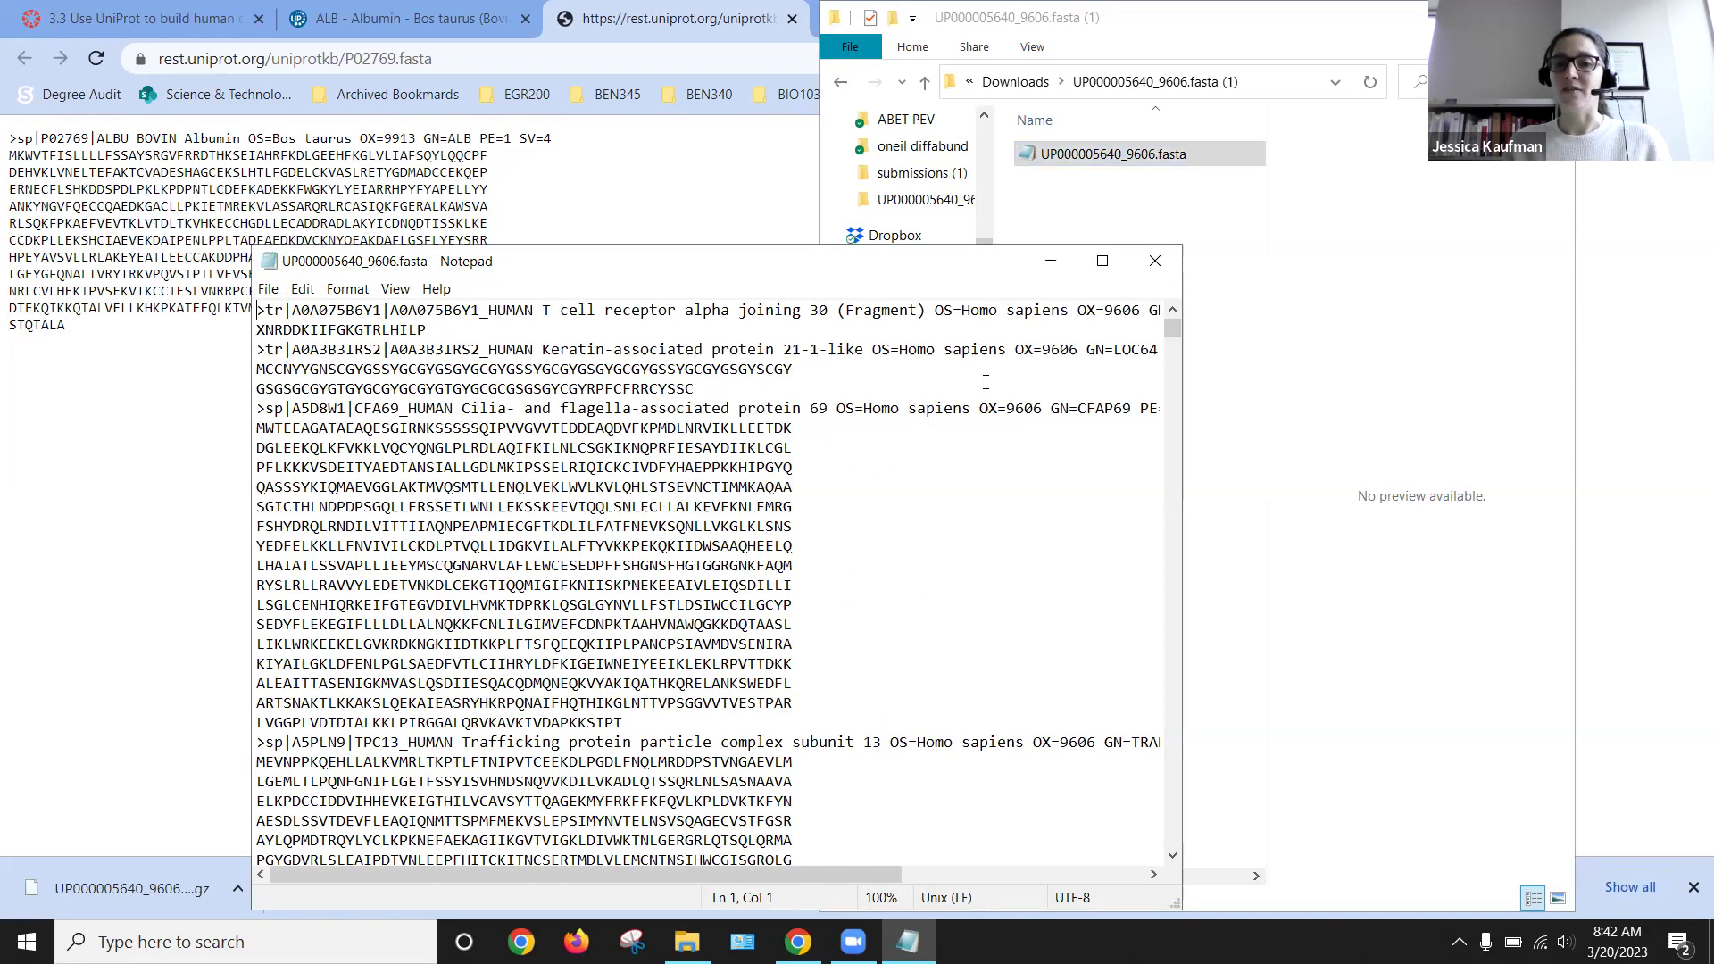
Step: Paste the bovine albumin FASTA text on a new line after the file's last entry
drag(1171, 325, 1171, 373)
key(ctrl+End)
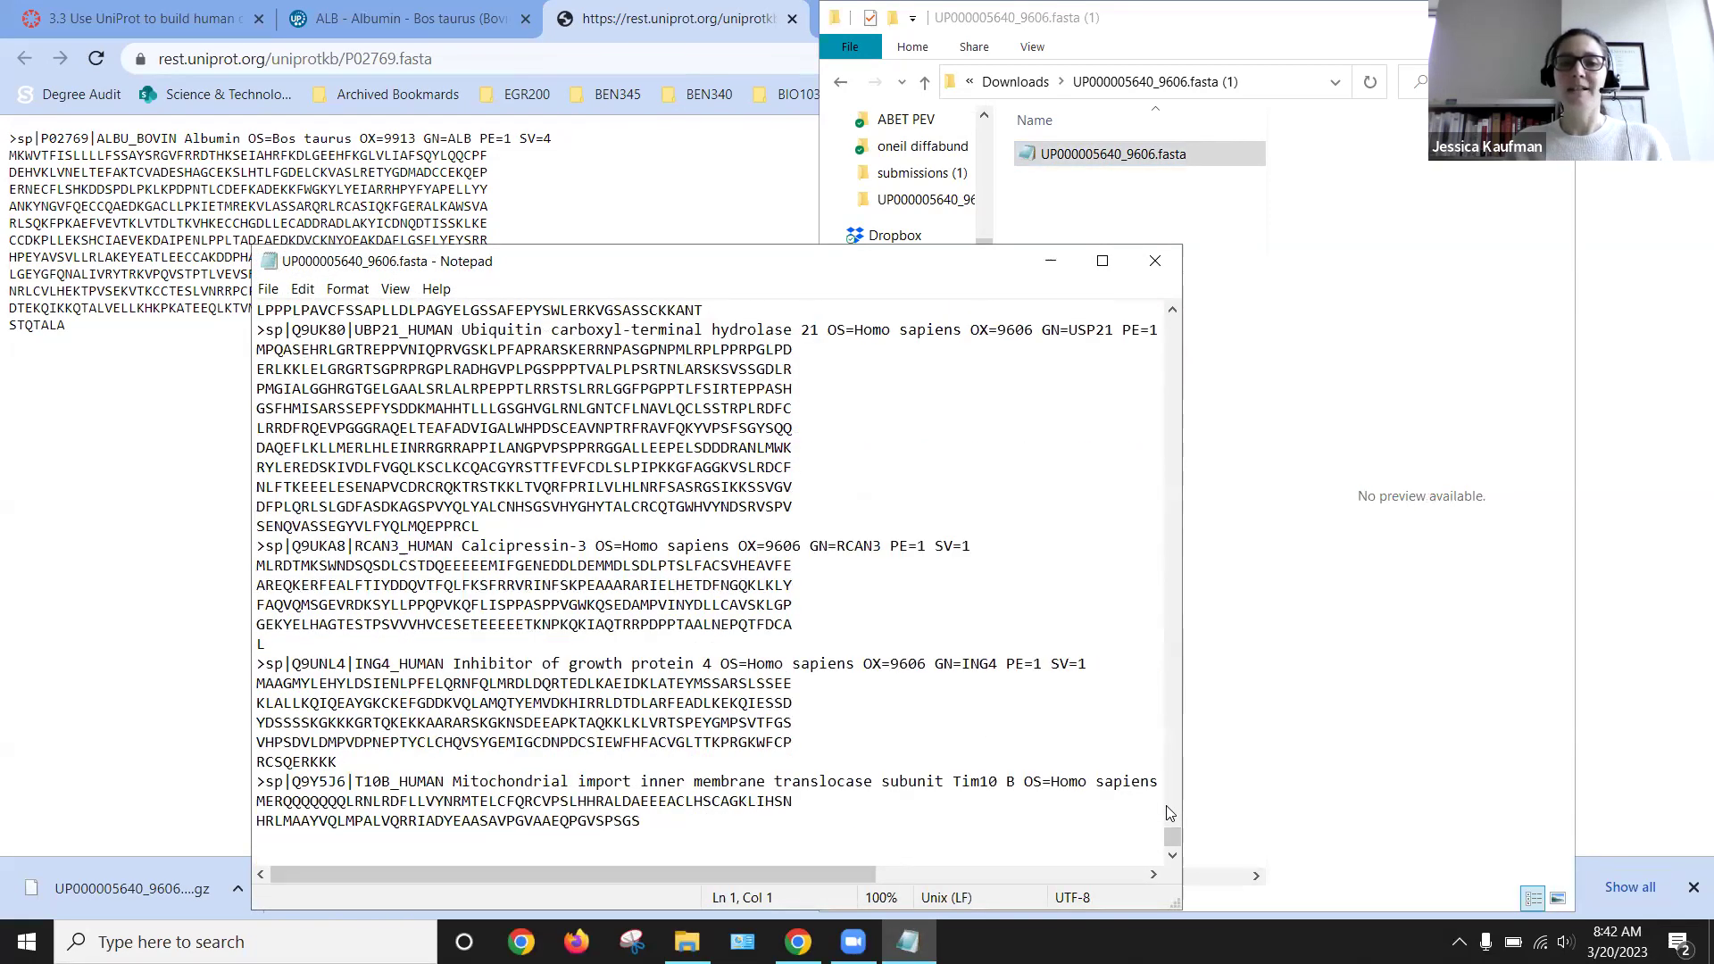
key(Return)
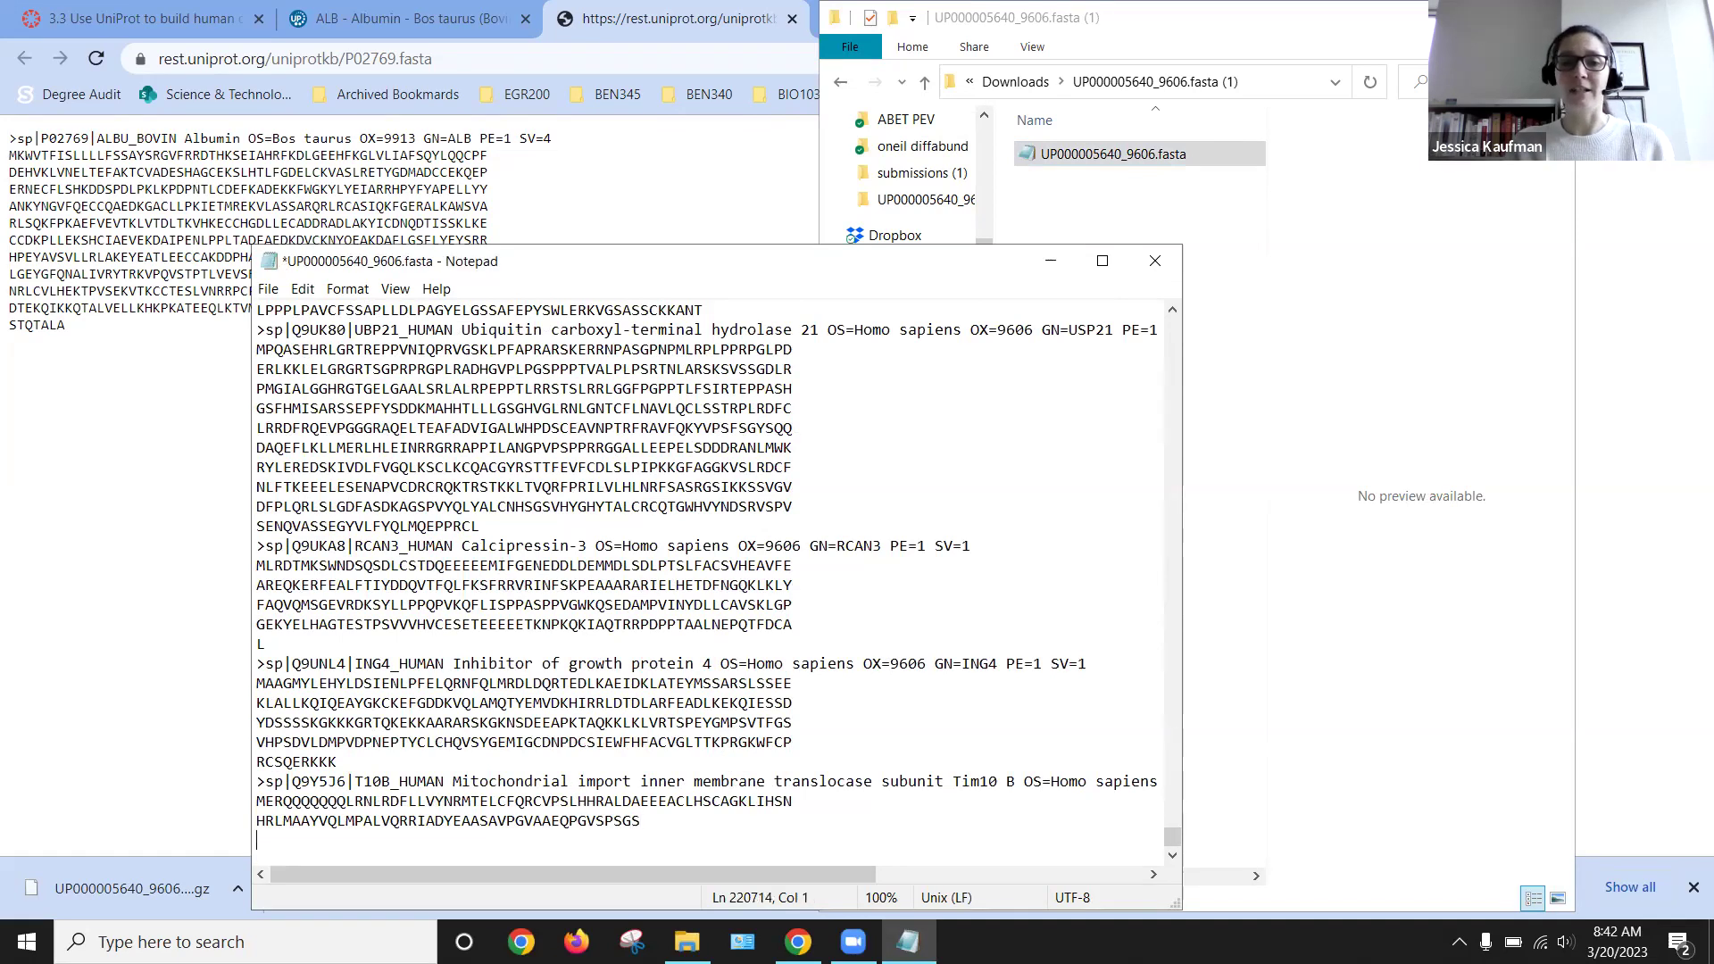
click(75, 336)
drag(75, 335, 13, 131)
key(ctrl+c)
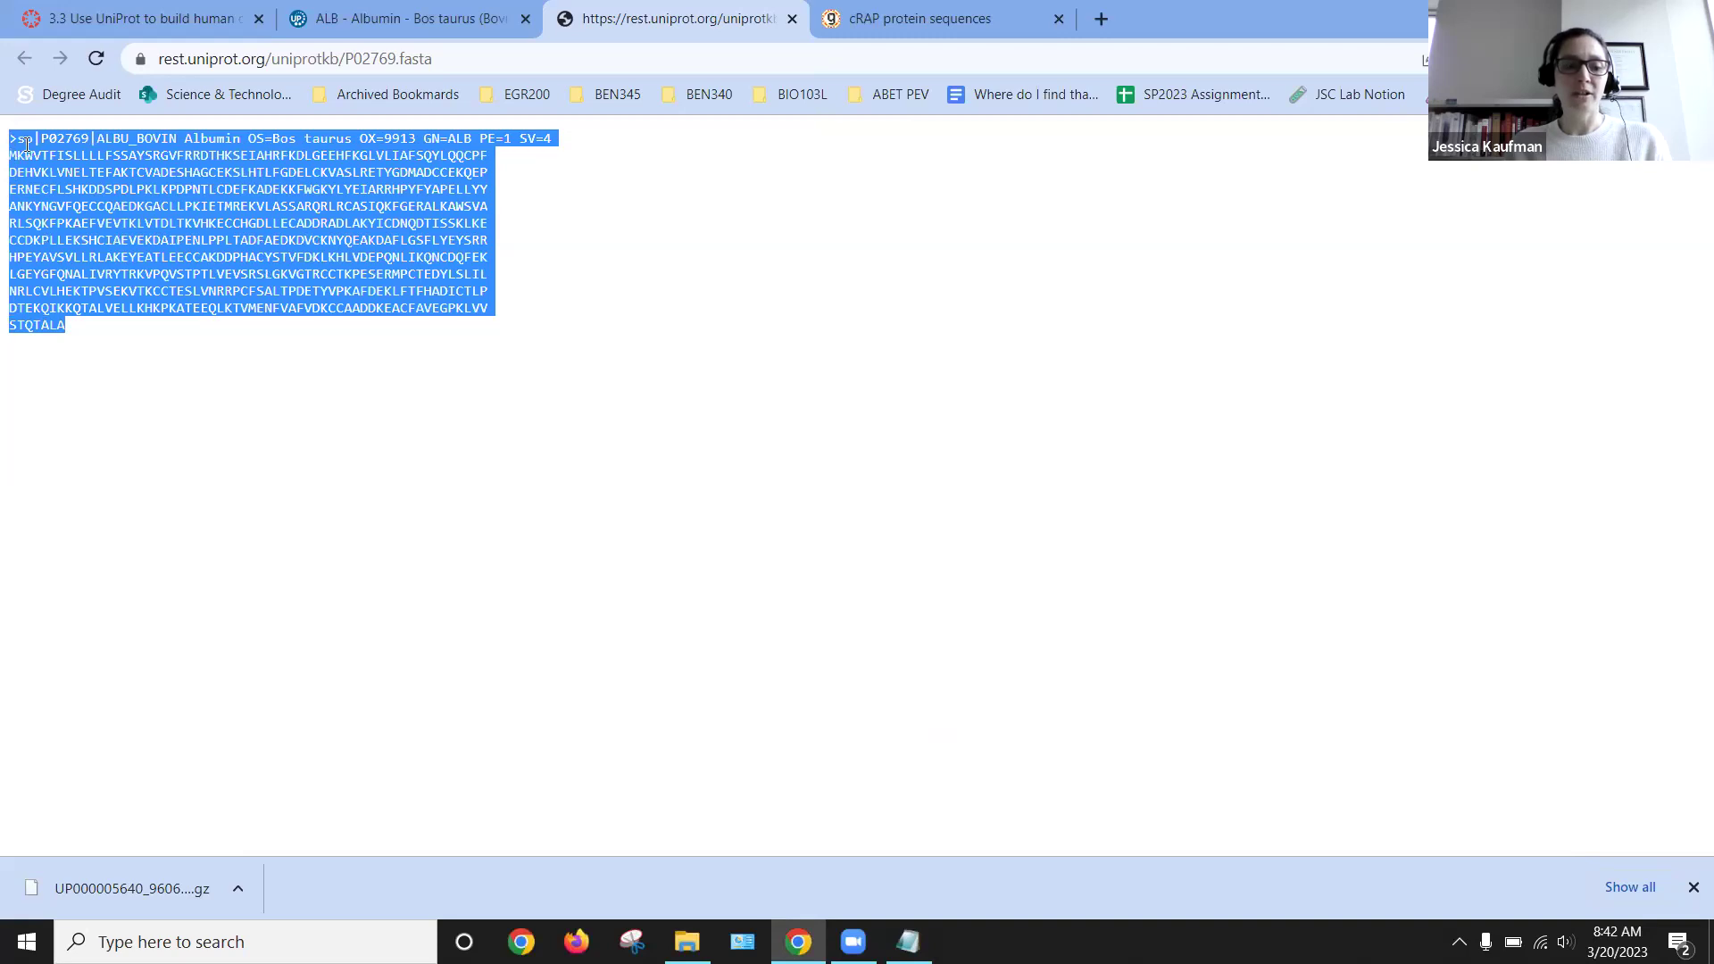
click(907, 941)
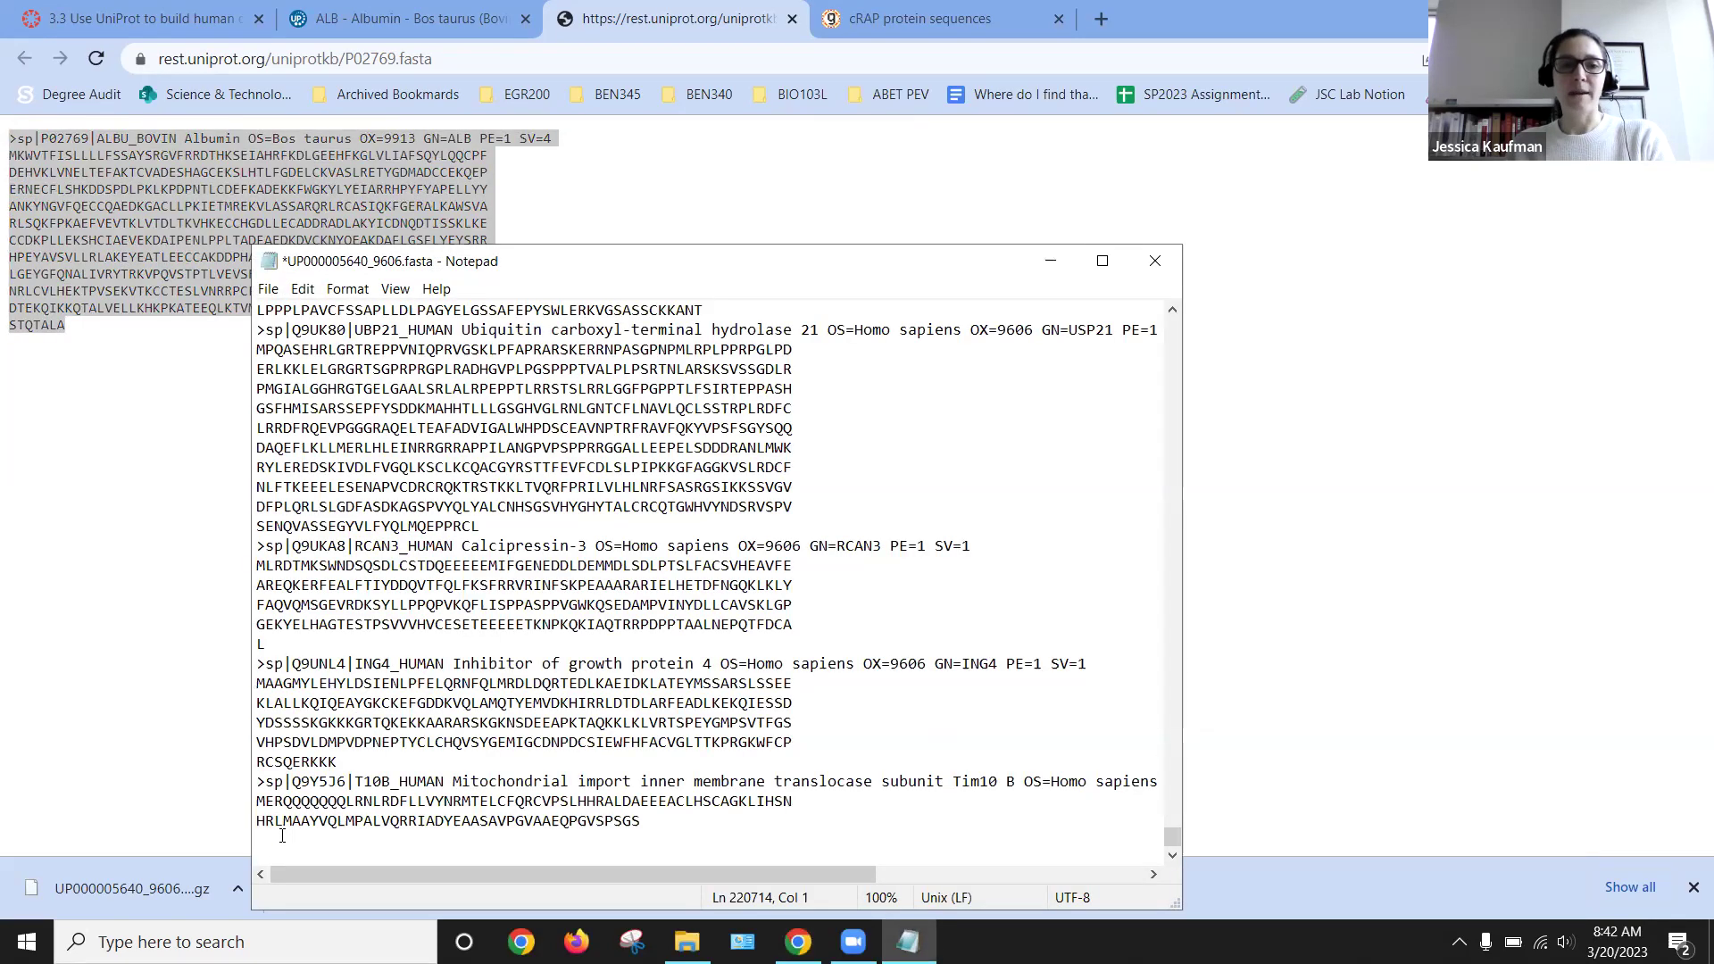
key(ctrl+v)
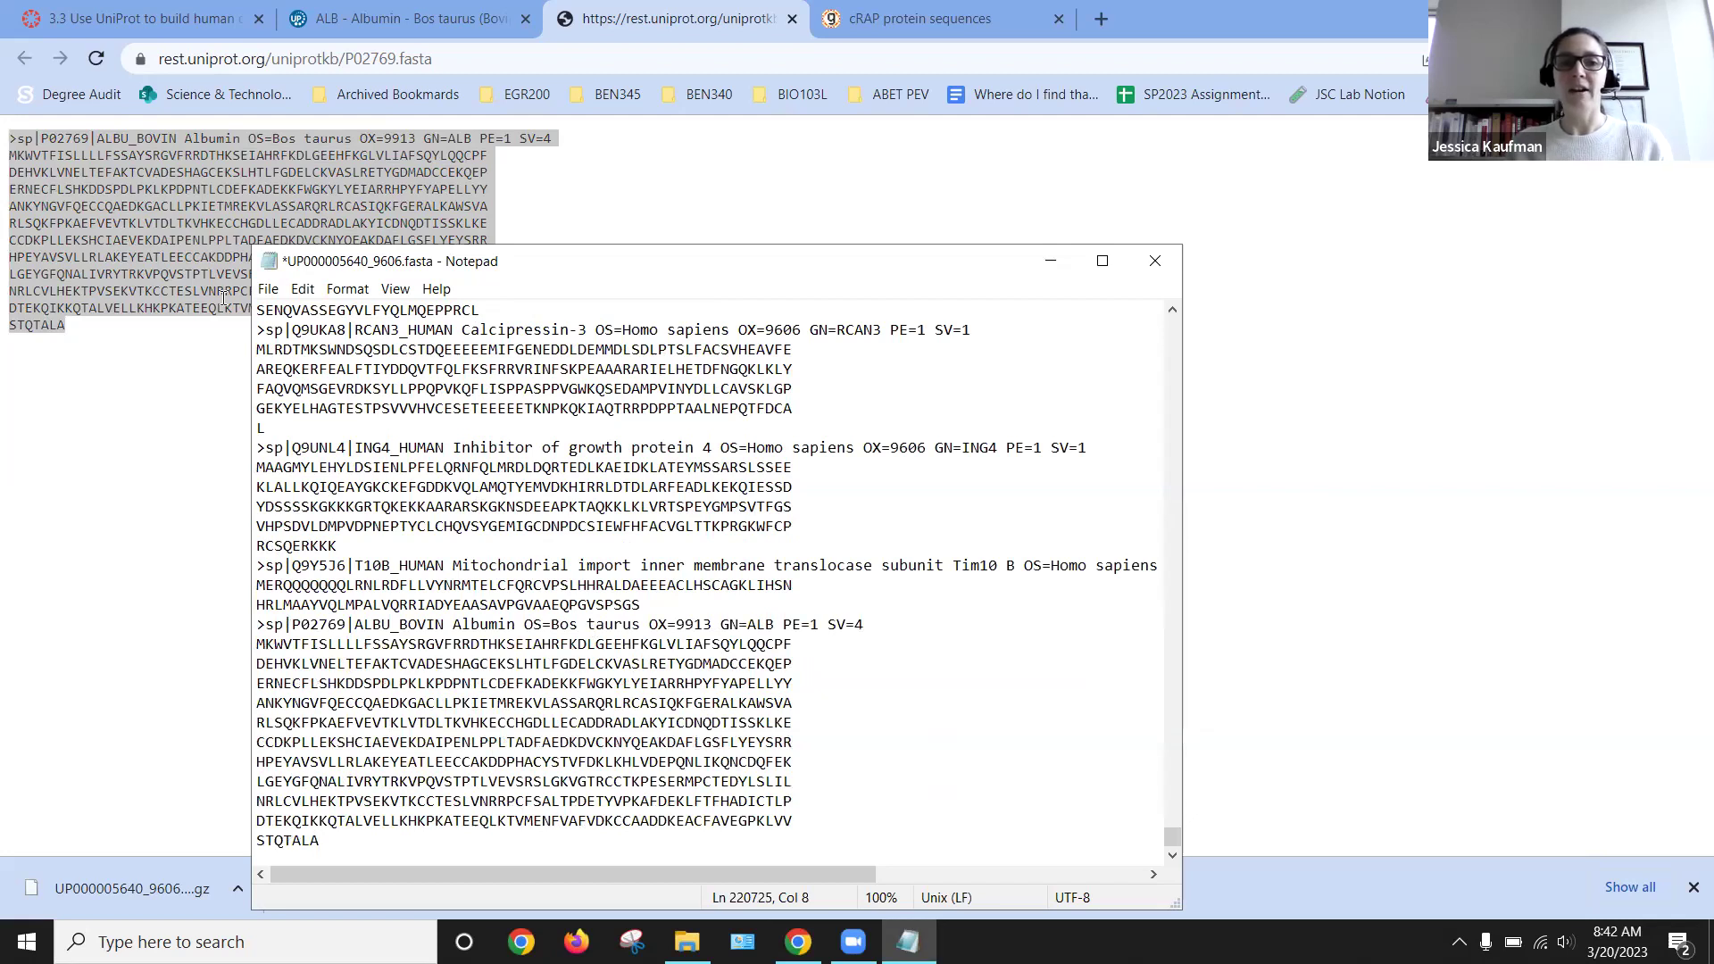
Step: Save As UP000005640_9606_BOVALB_MAR20_2023.fasta in the same folder
click(268, 291)
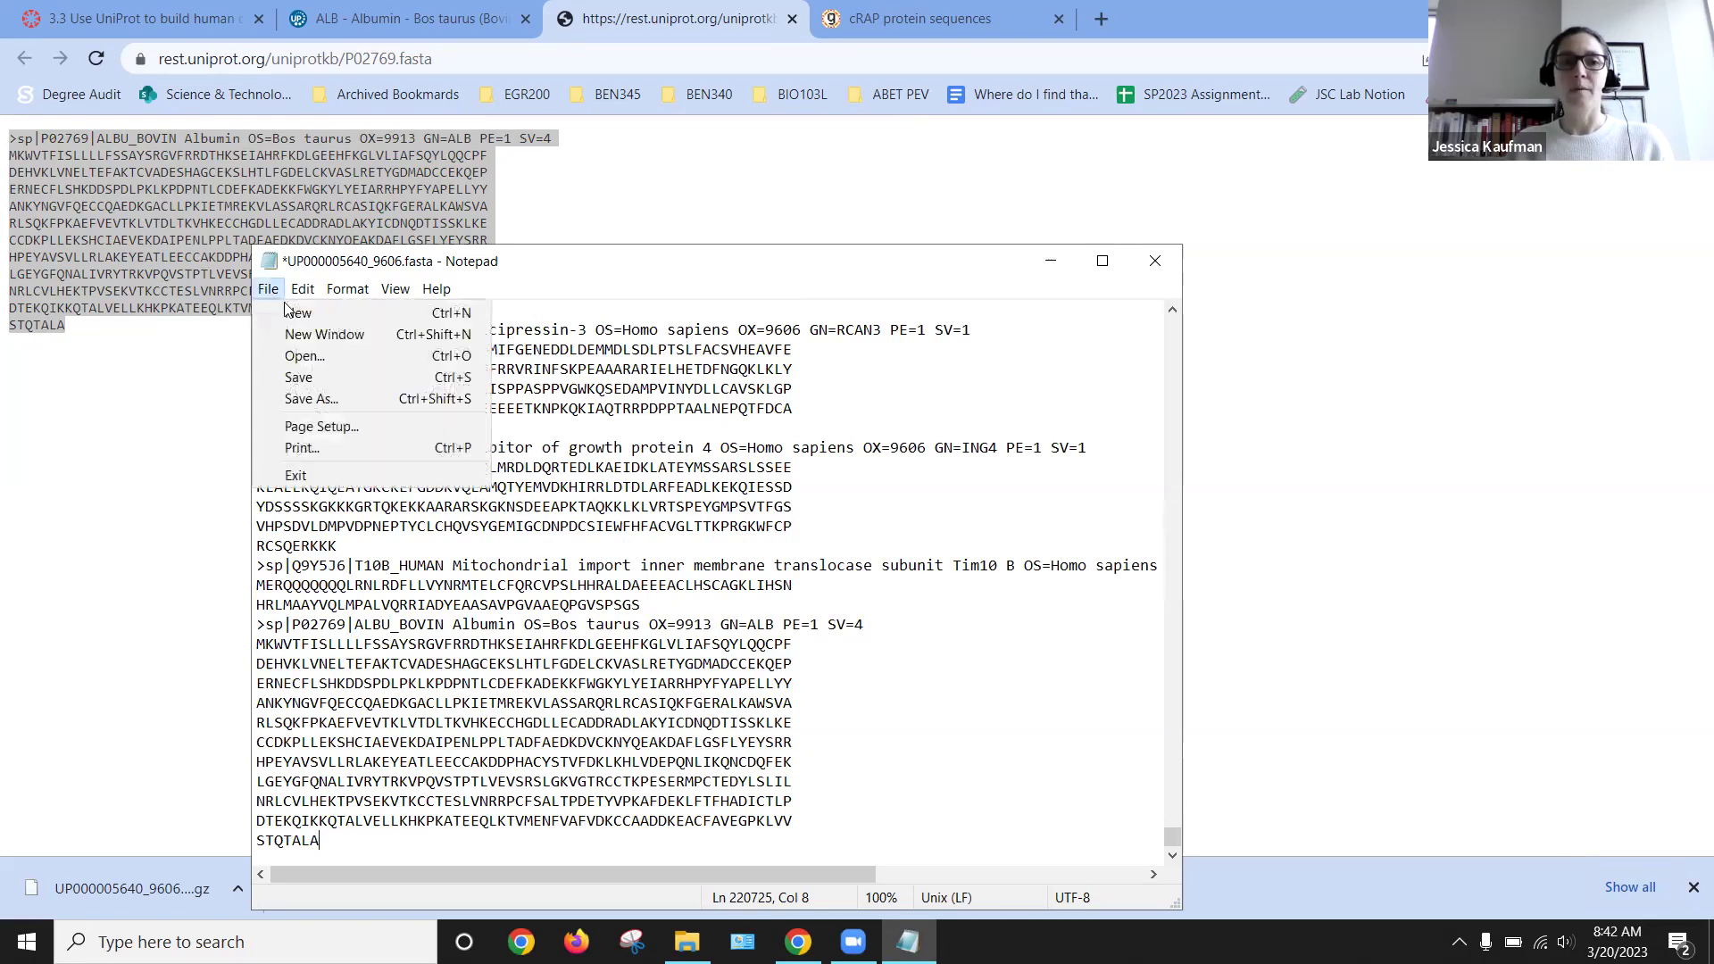
click(308, 399)
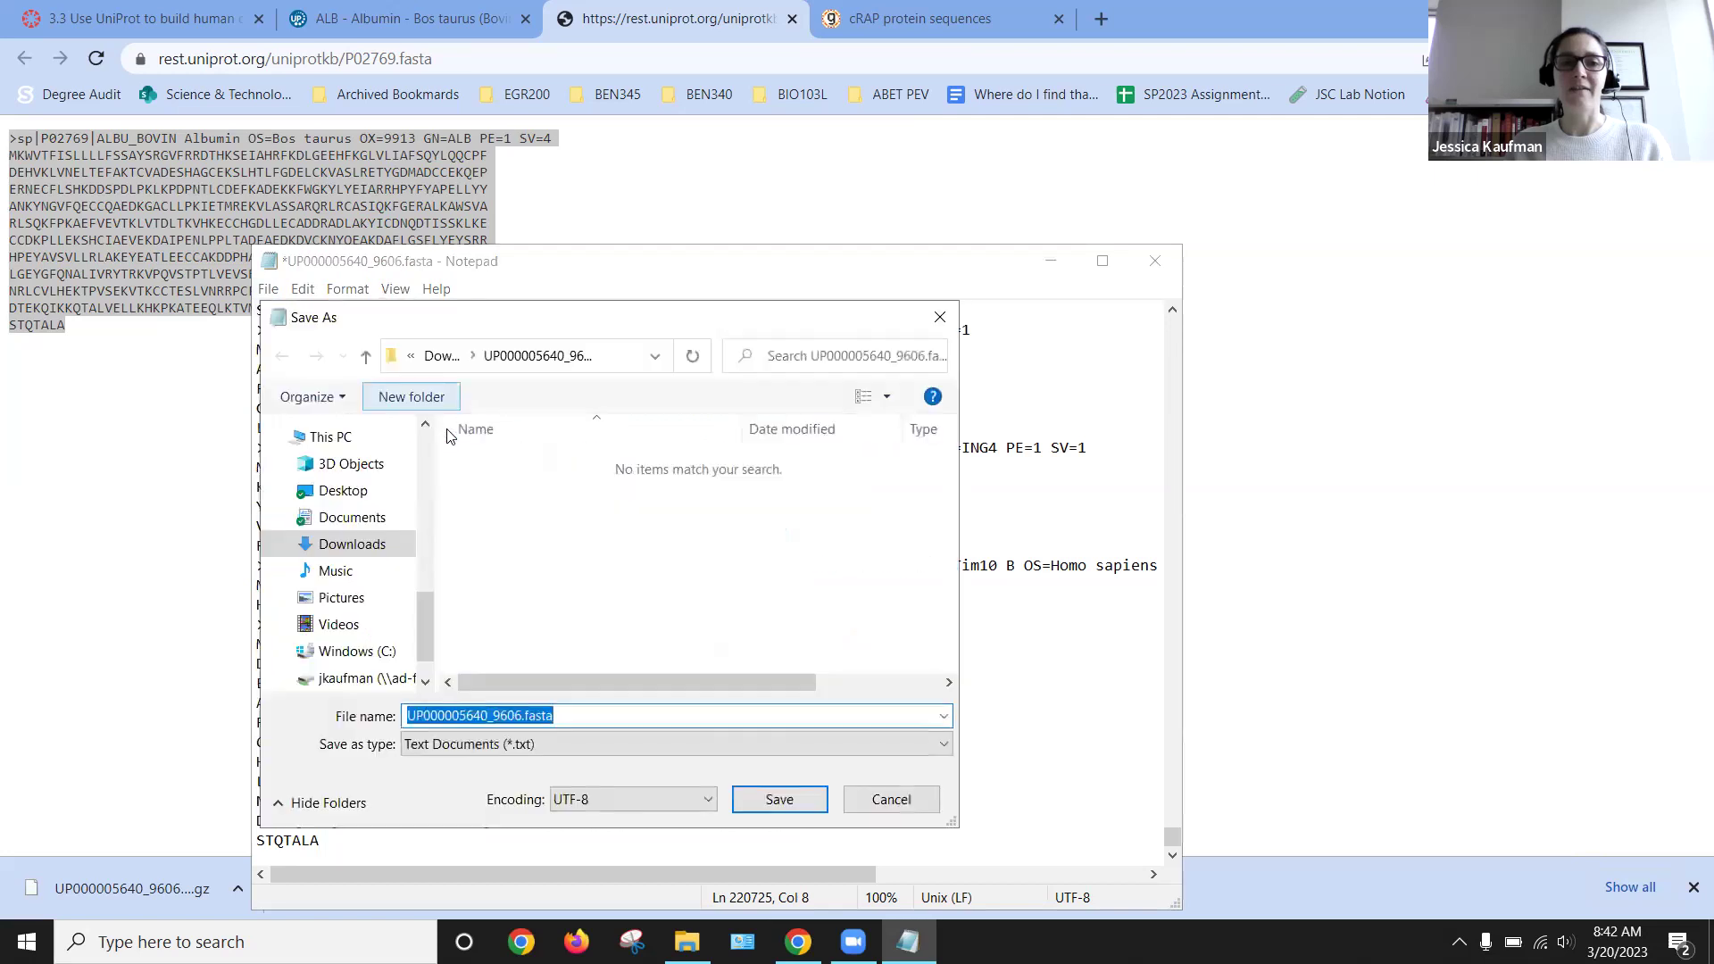
click(519, 714)
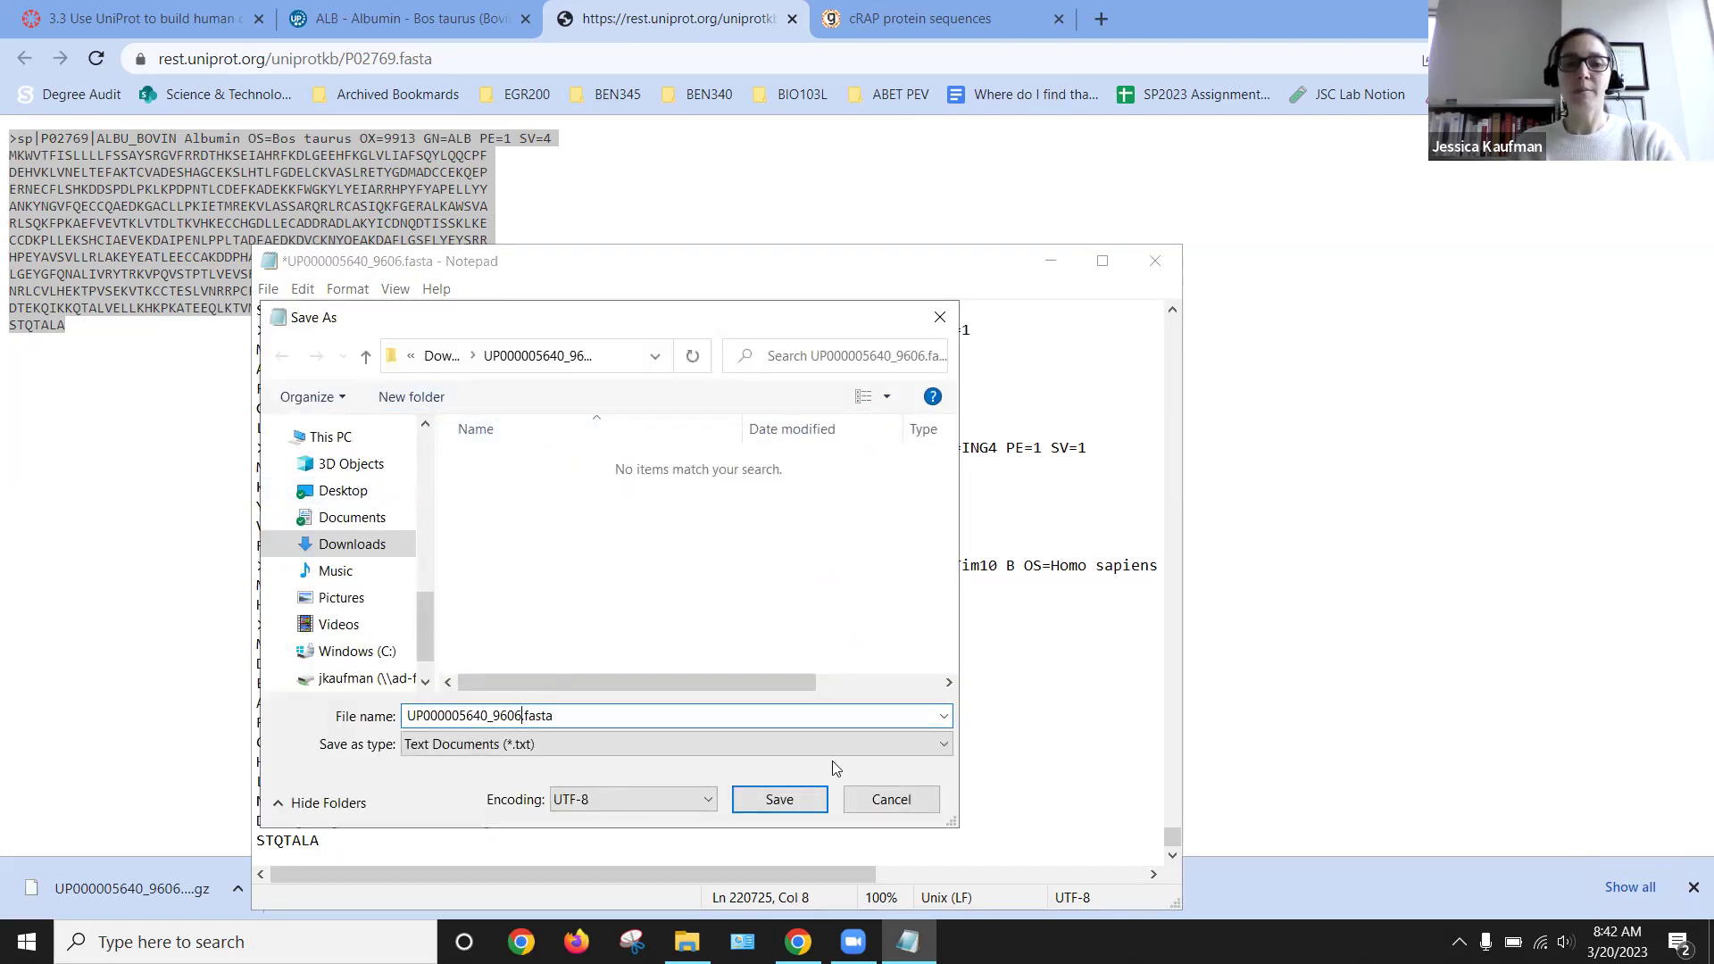
text(_)
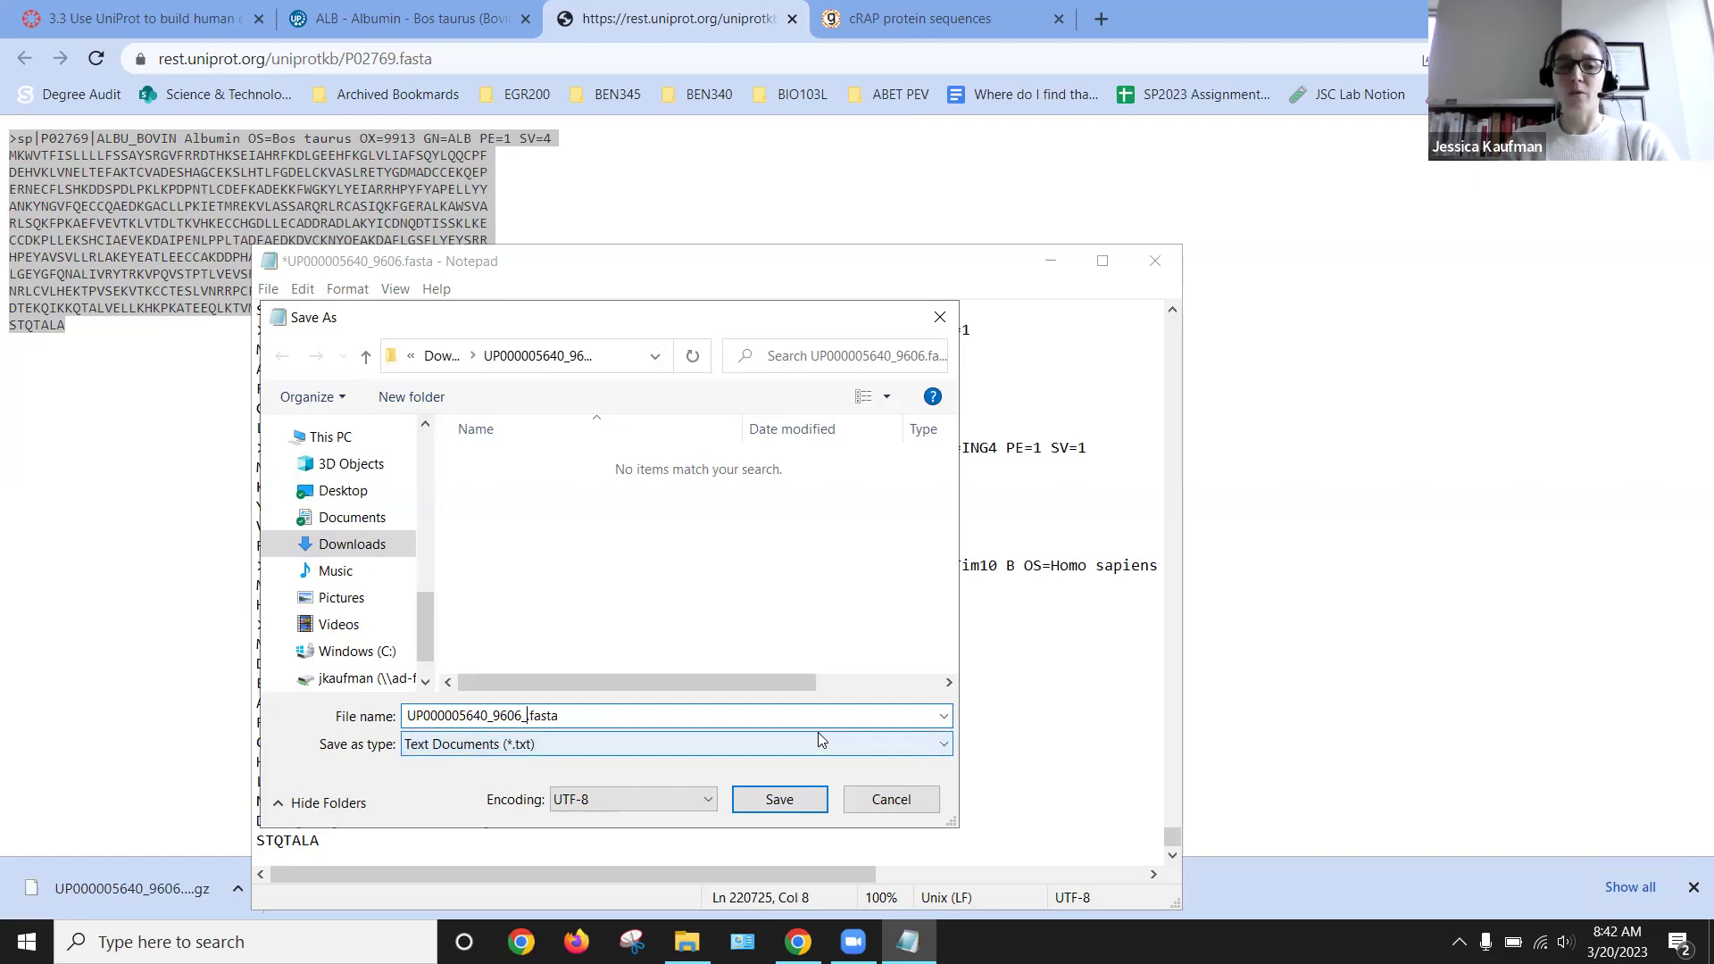
text(BOV)
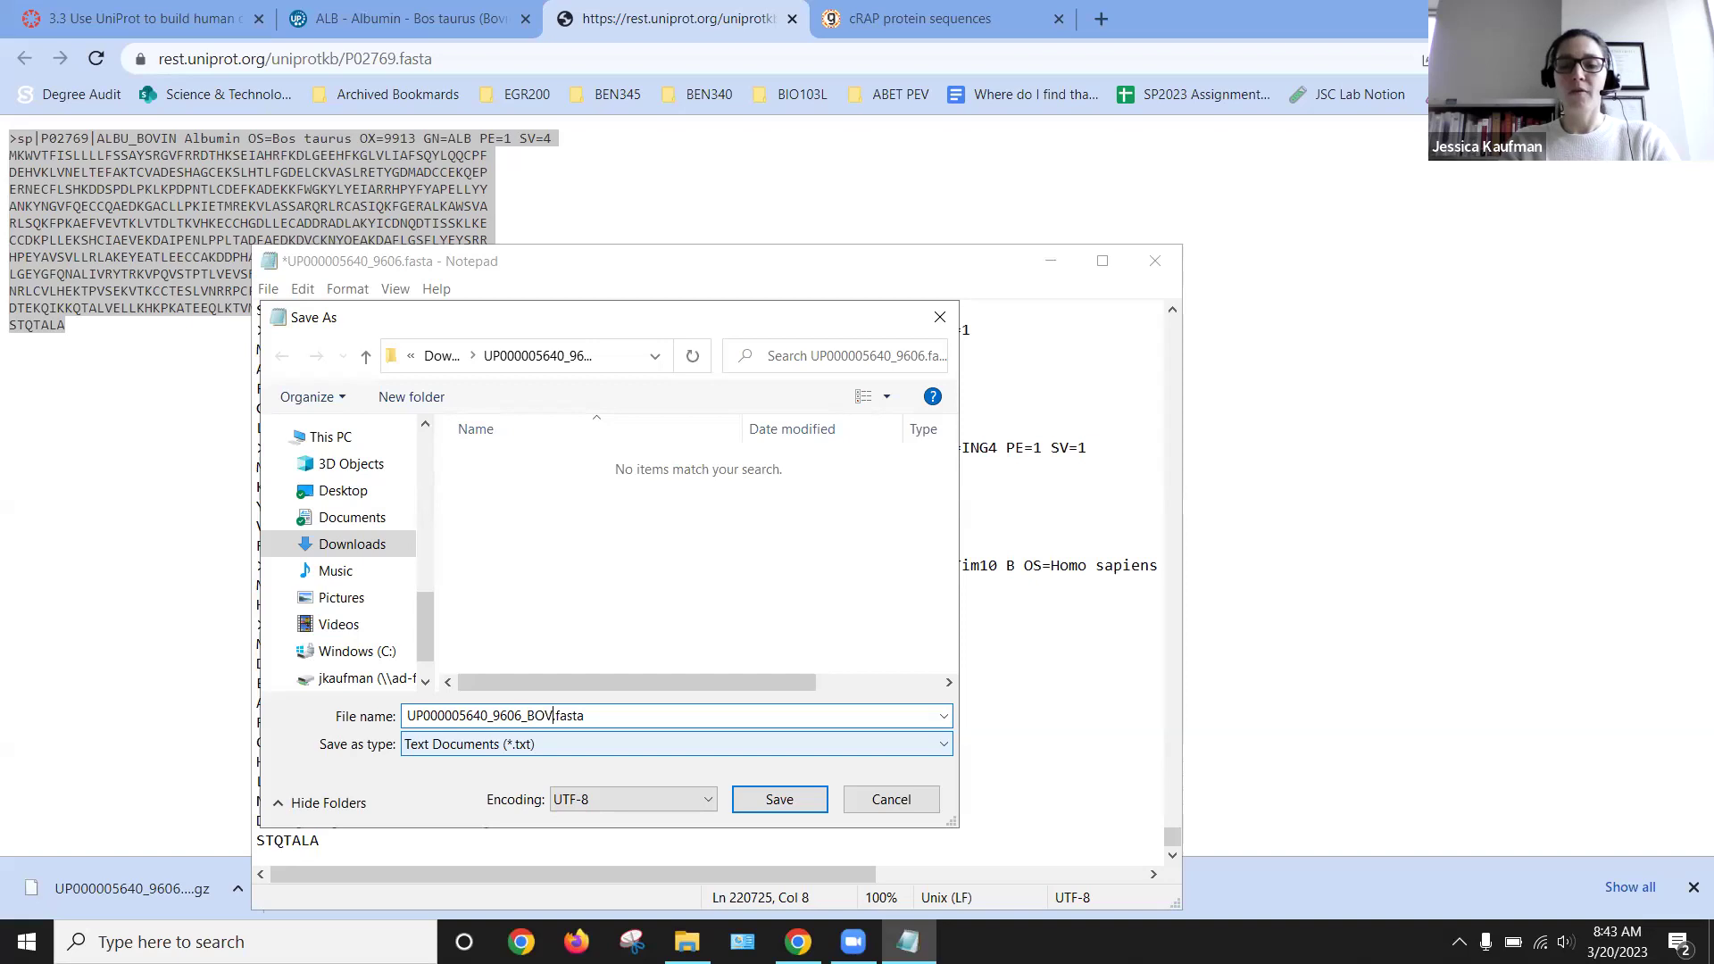
text(_ALB)
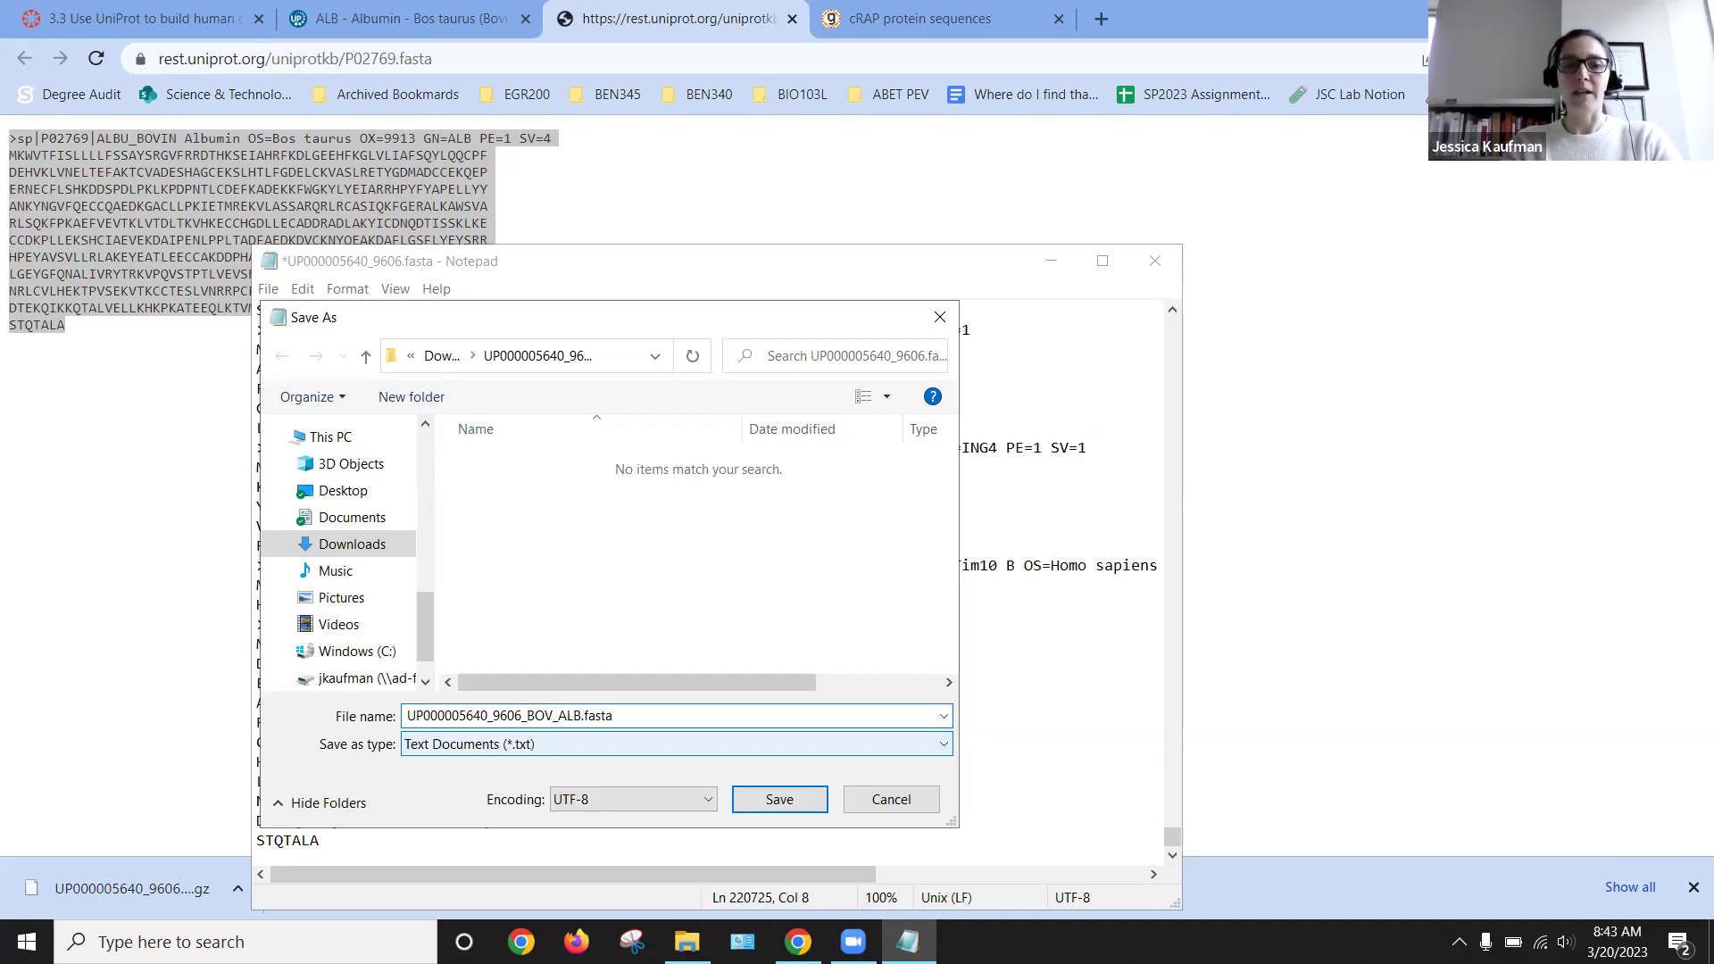
key(BackSpace)
key(BackSpace)
key(BackSpace)
key(BackSpace)
key(BackSpace)
key(BackSpace)
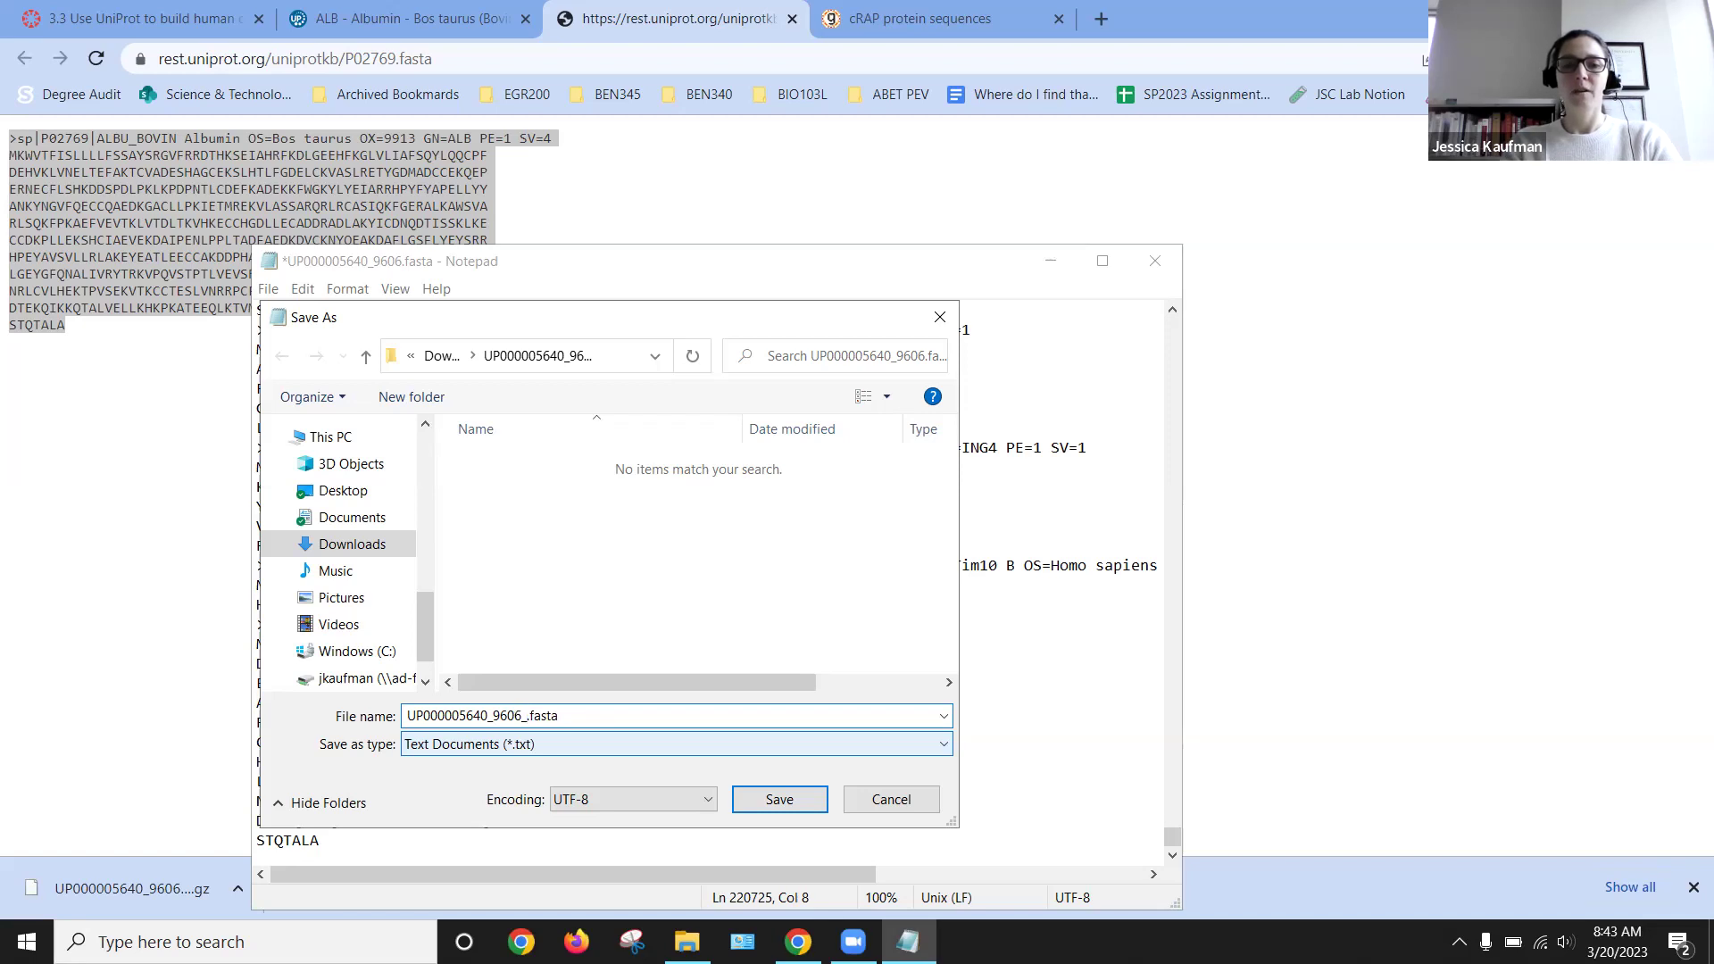
text(BOV_A)
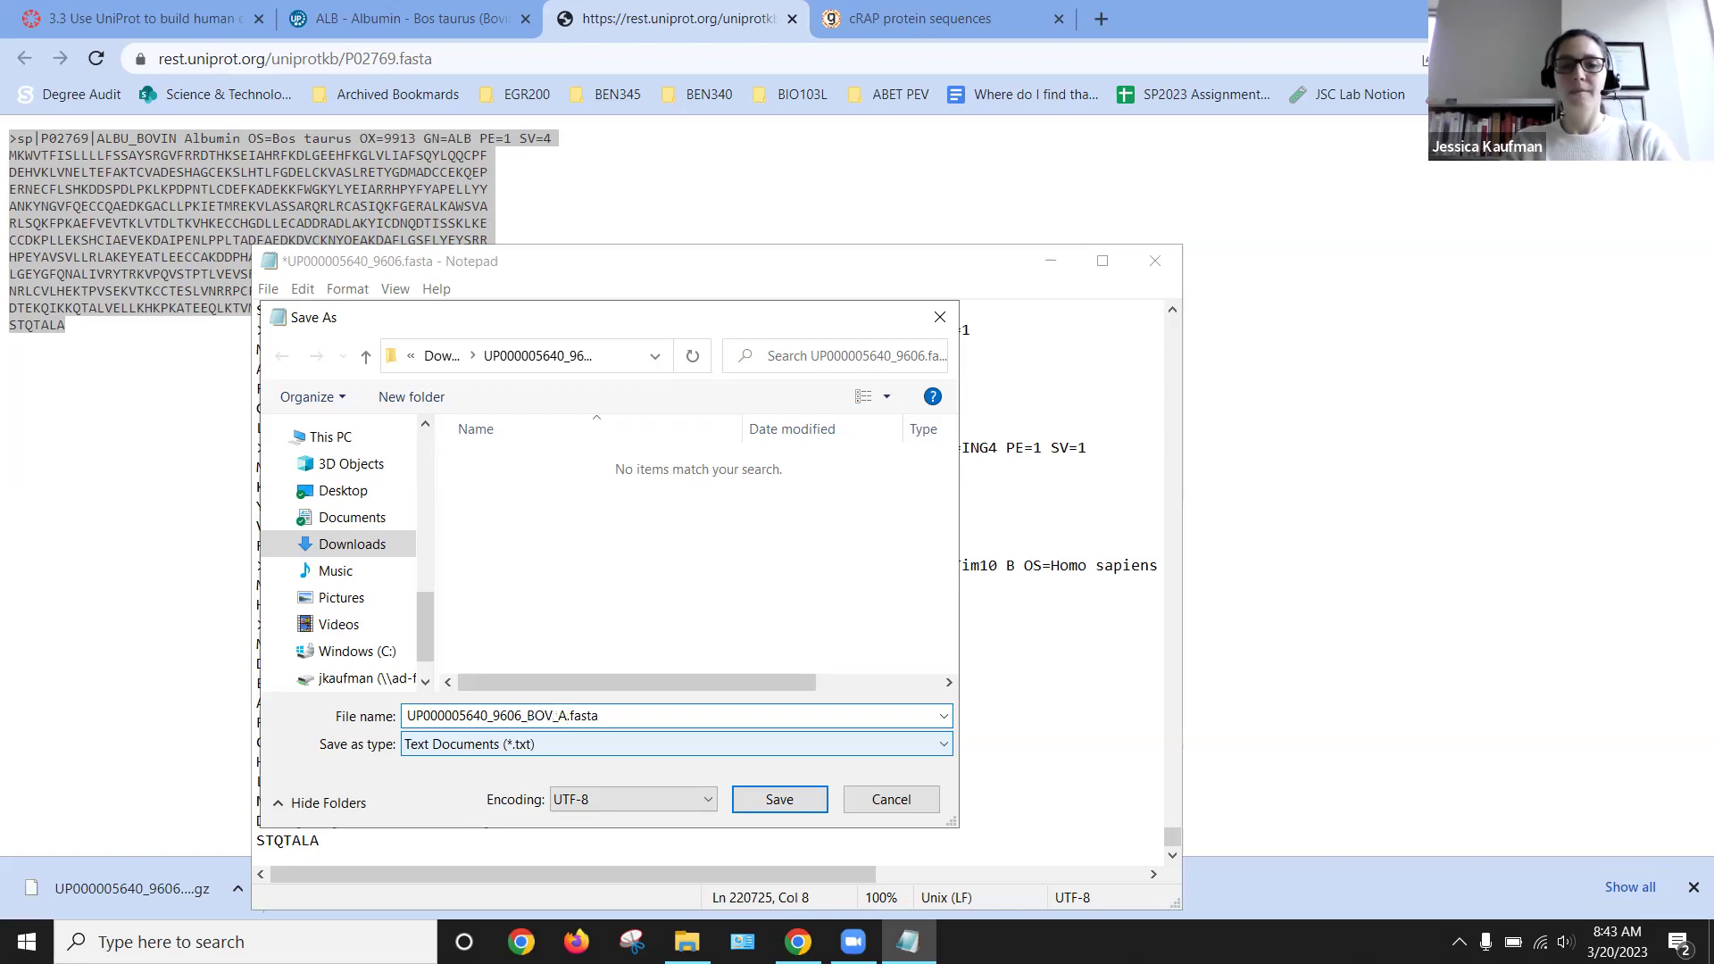
key(BackSpace)
key(BackSpace)
key(BackSpace)
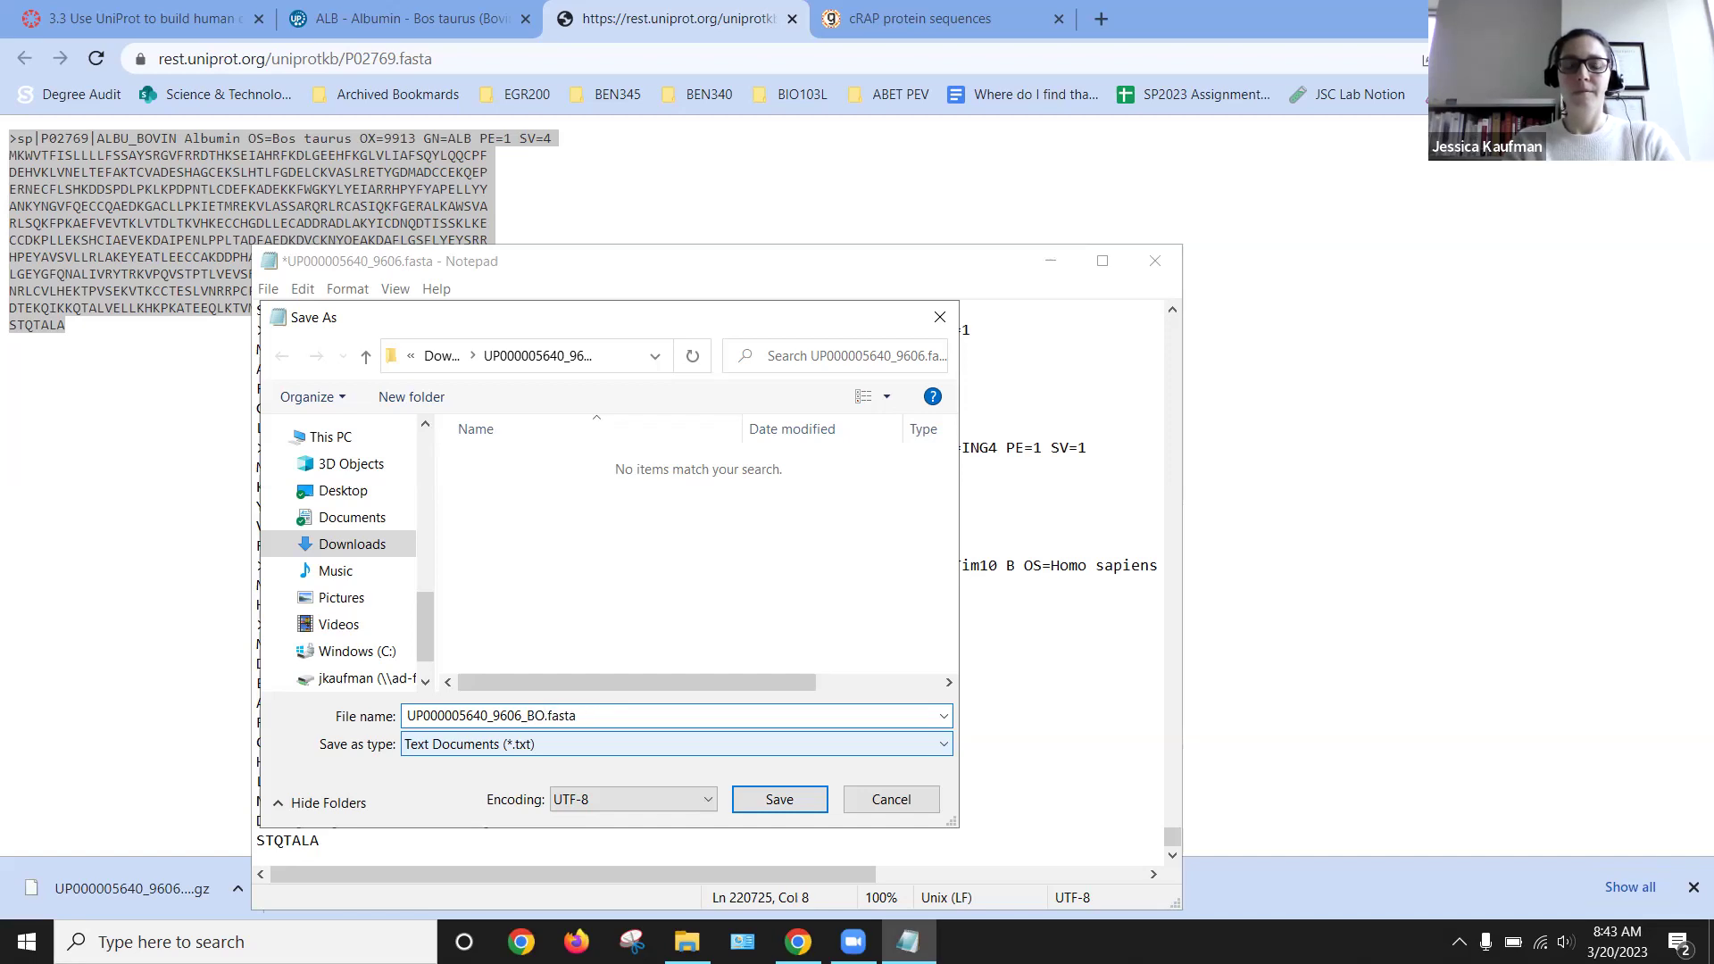
text(VALB)
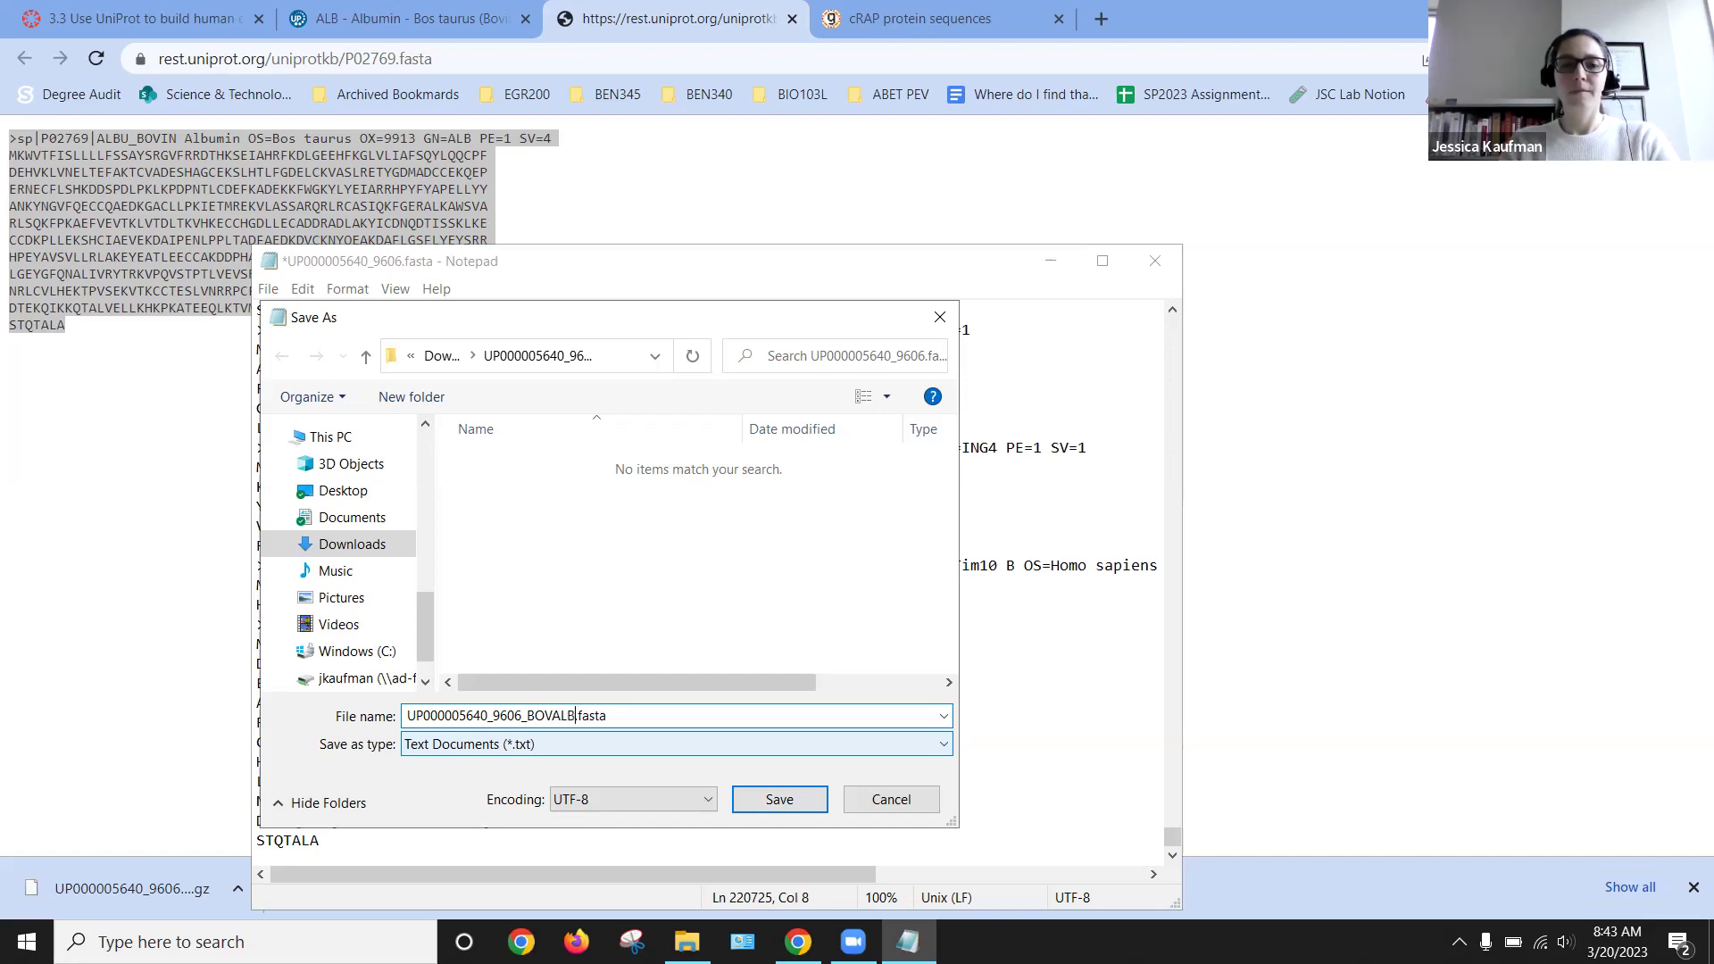
text(_MAR20)
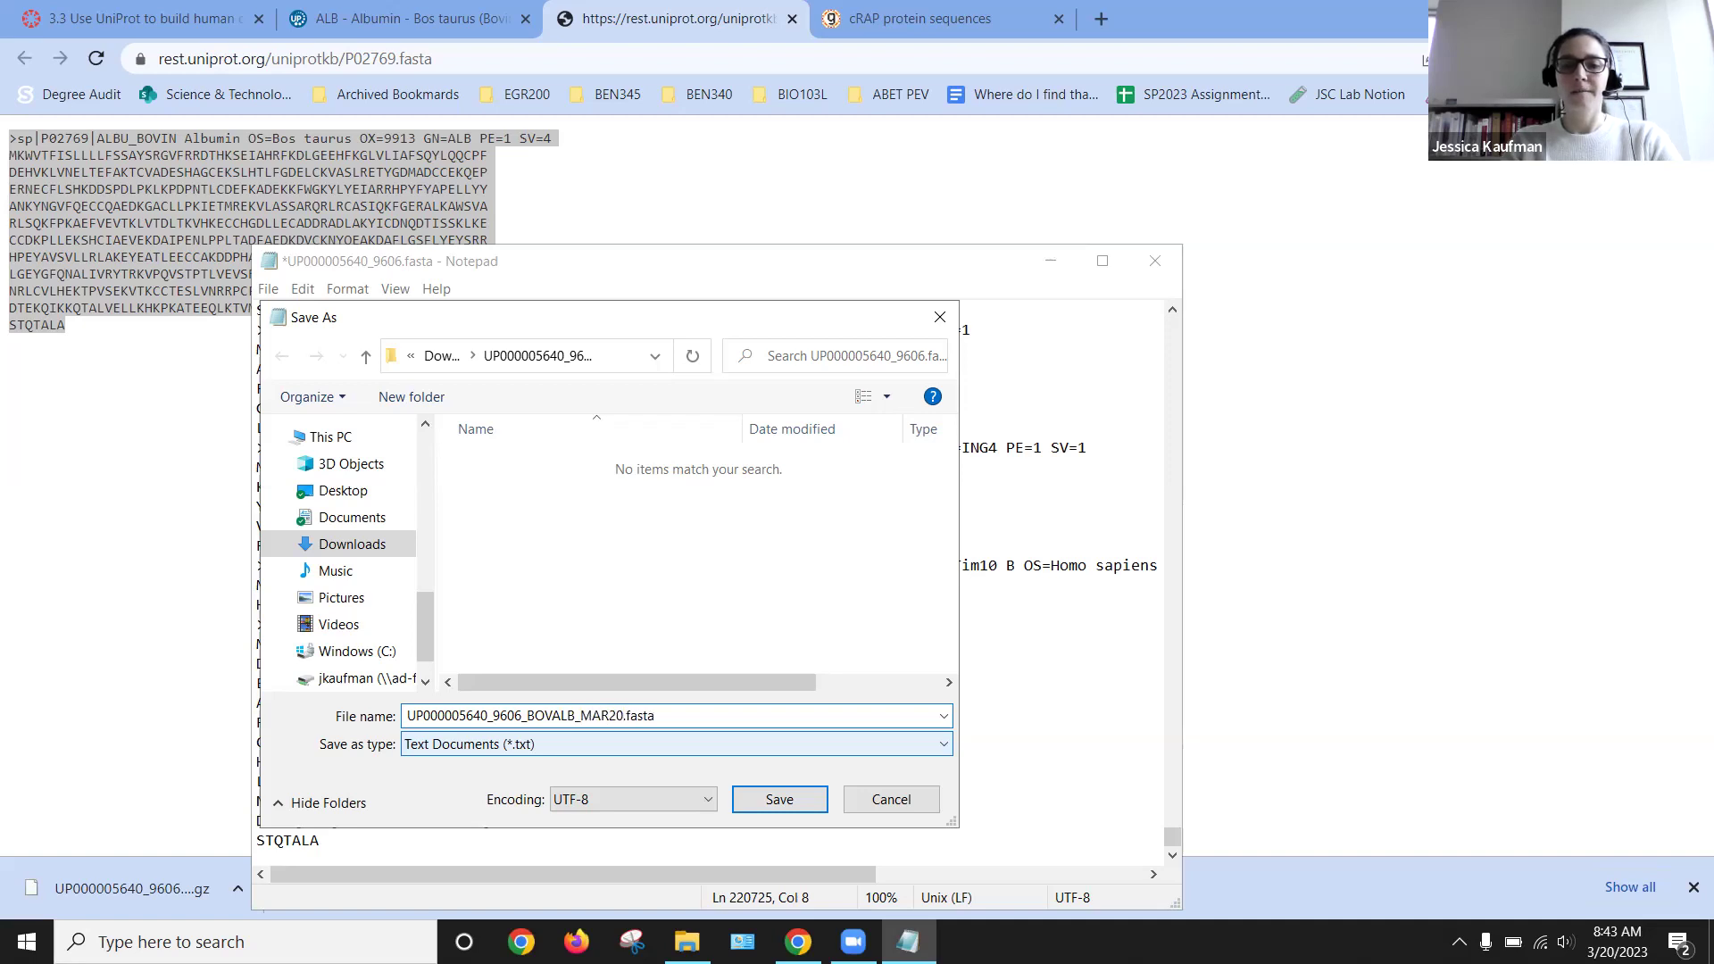
text(_)
key(BackSpace)
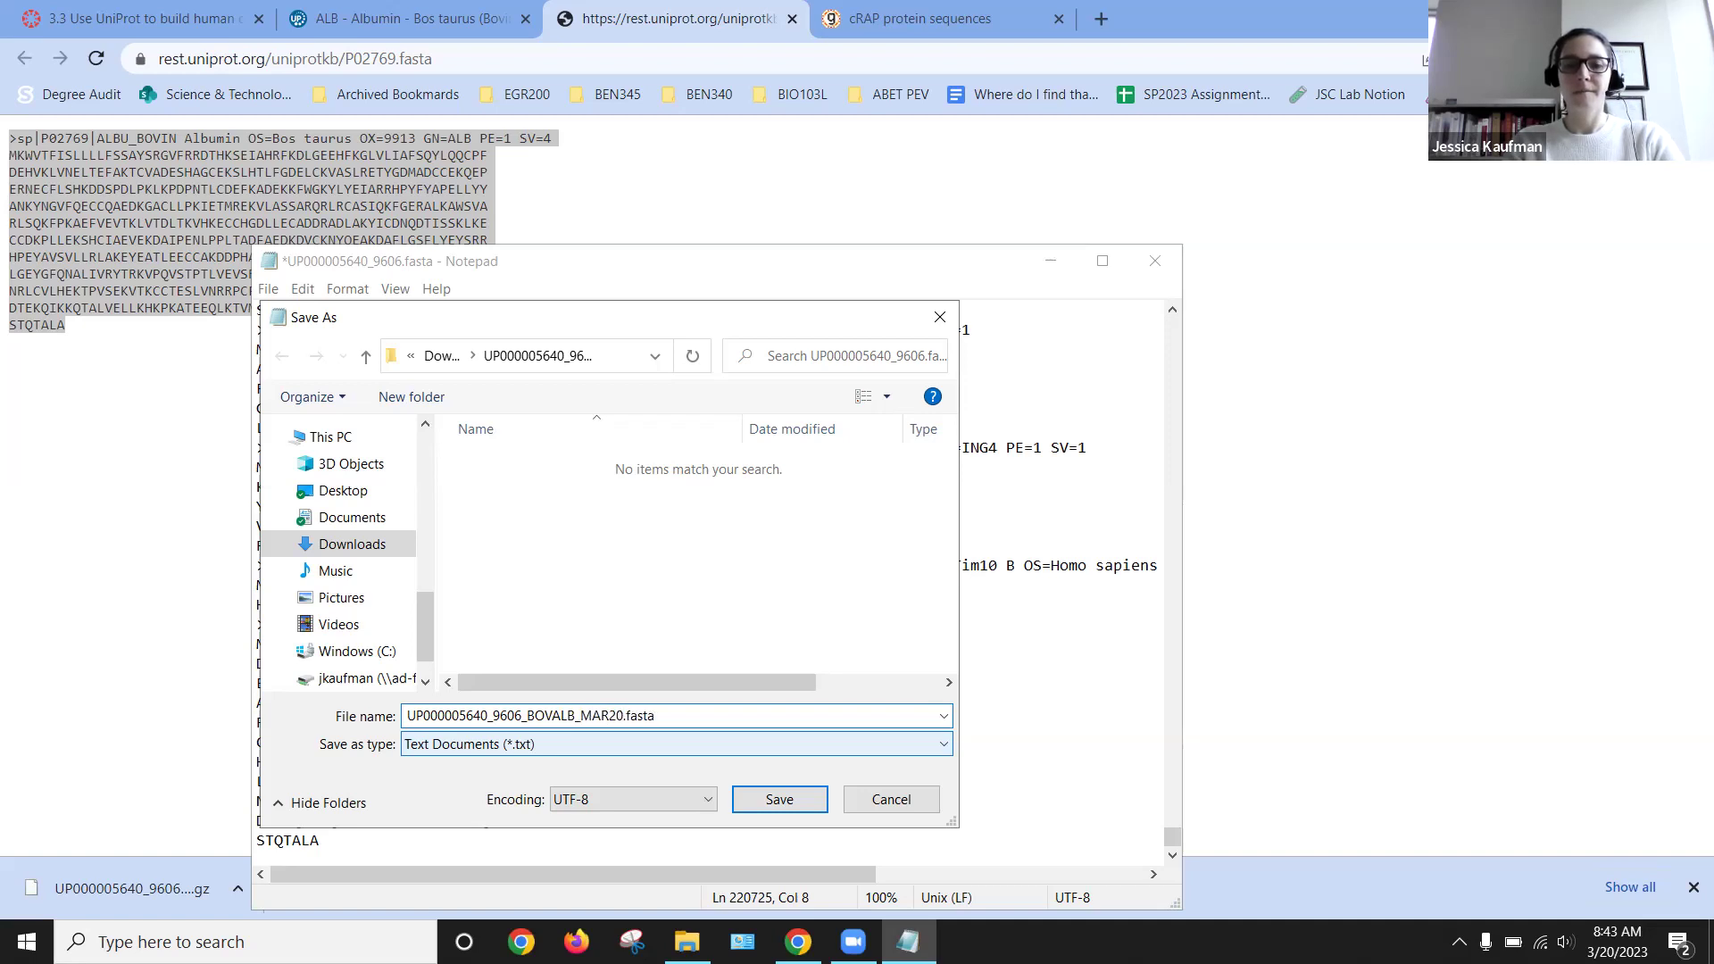
text(_2023)
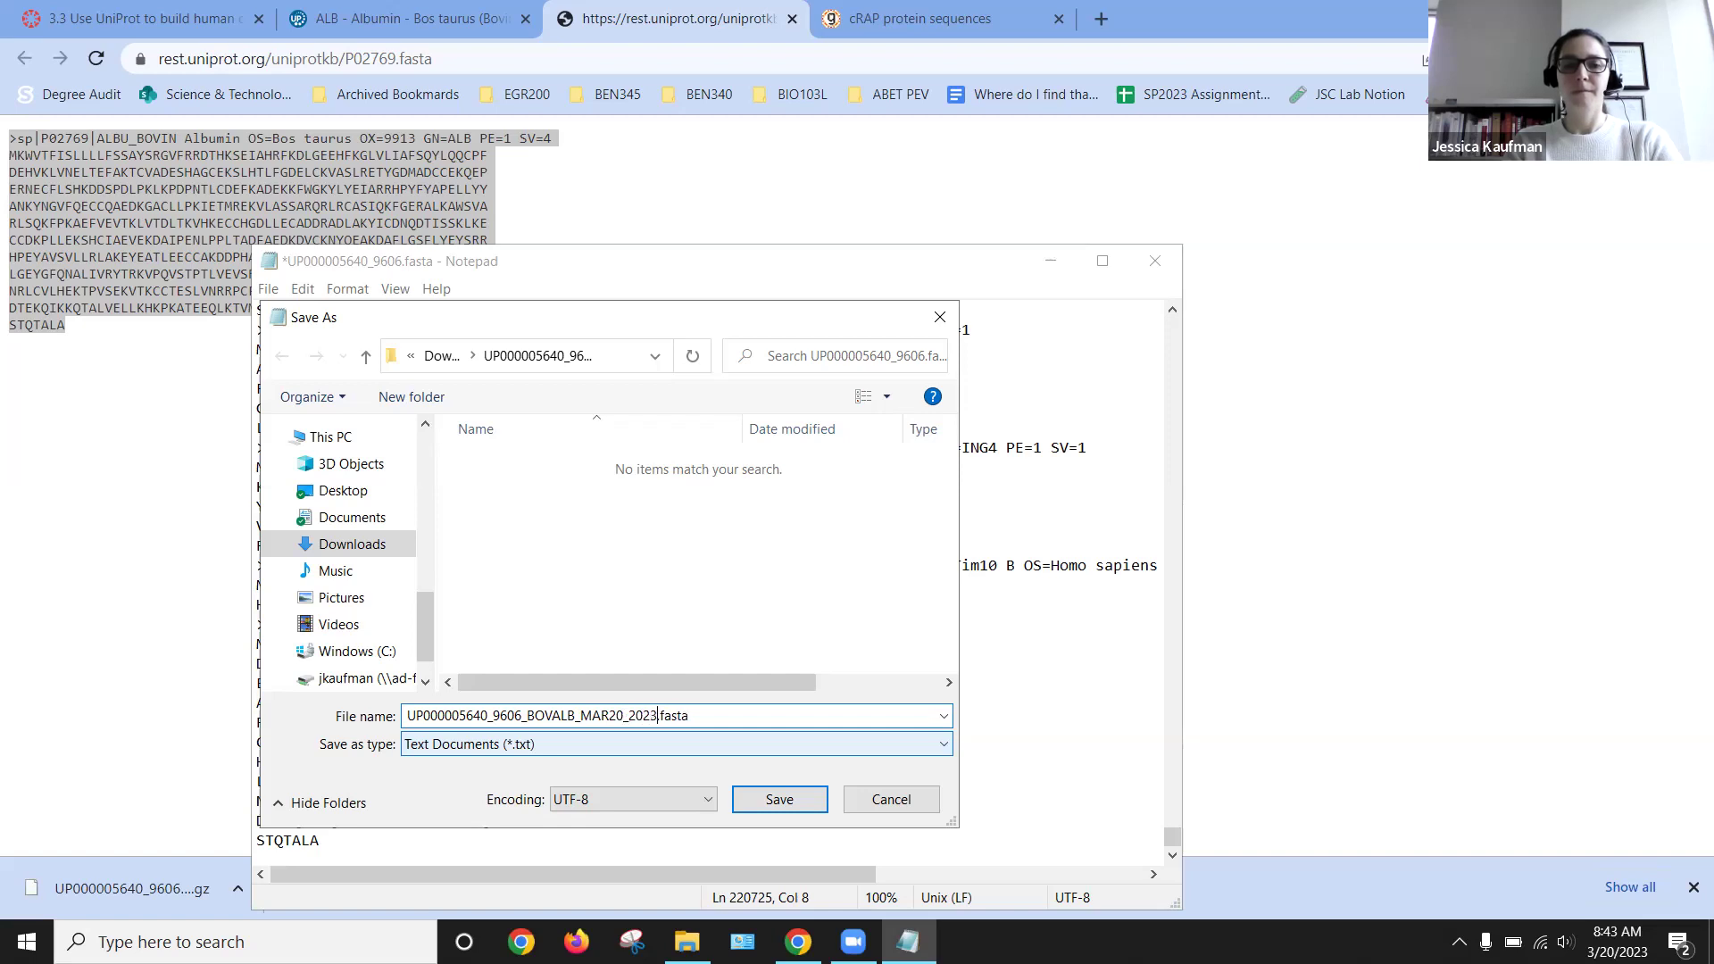
click(781, 797)
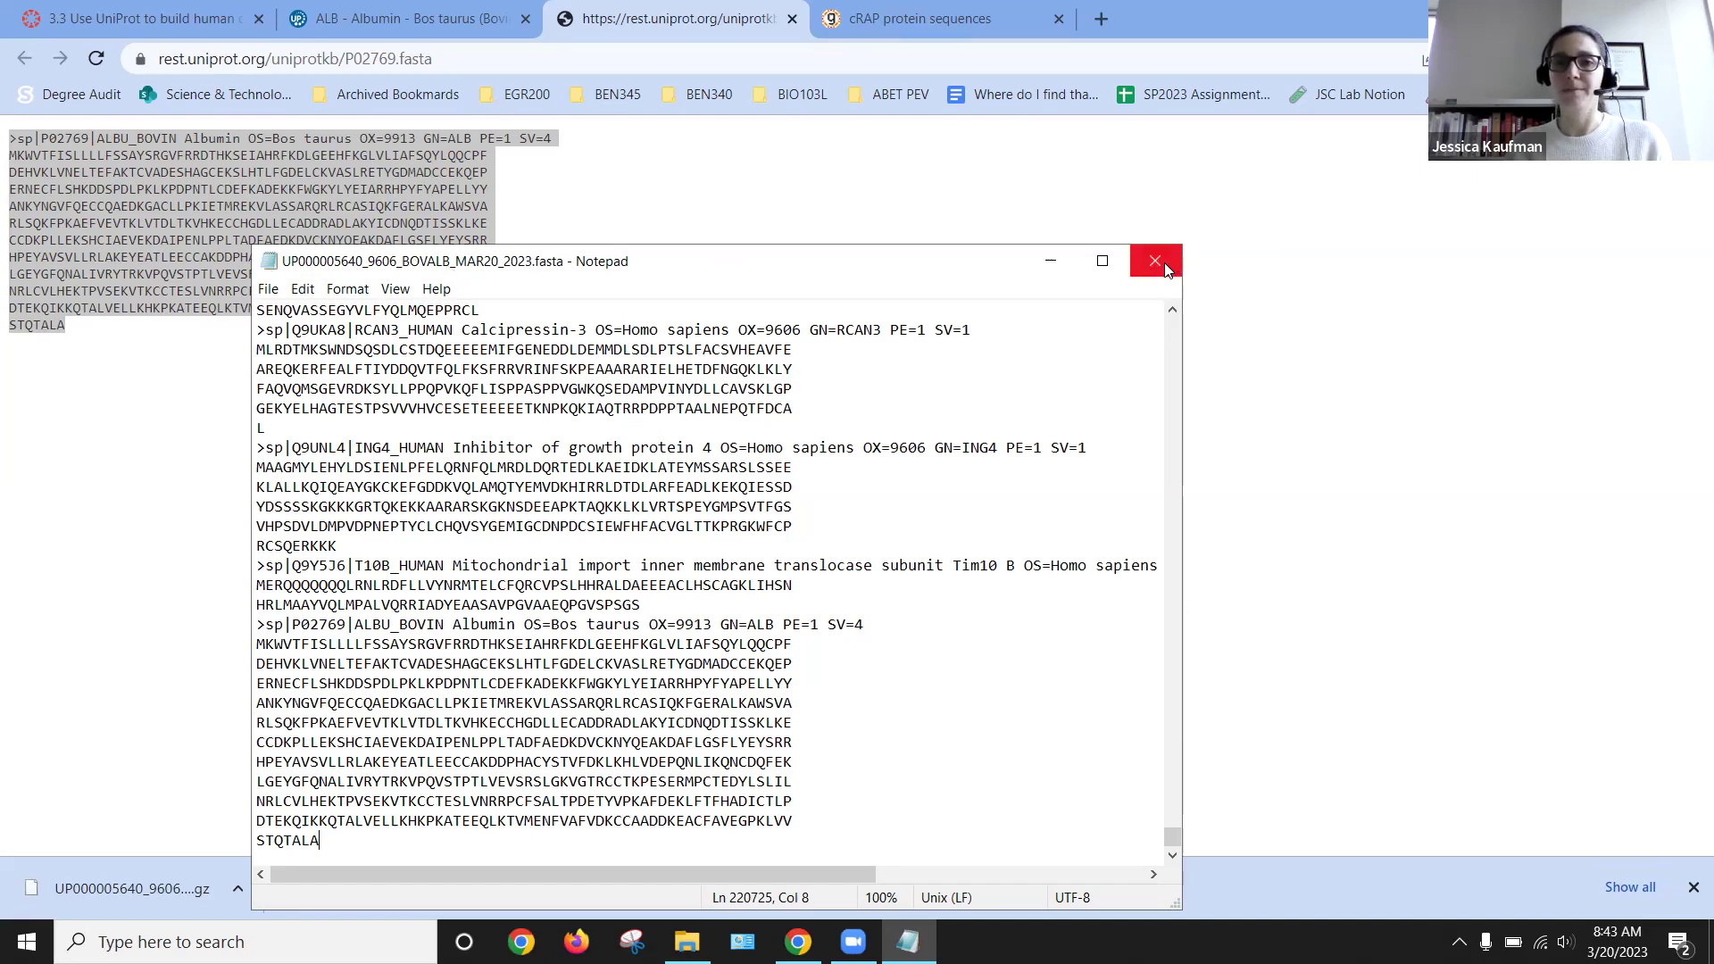
Step: Go back to the Canvas assignment instructions
click(55, 9)
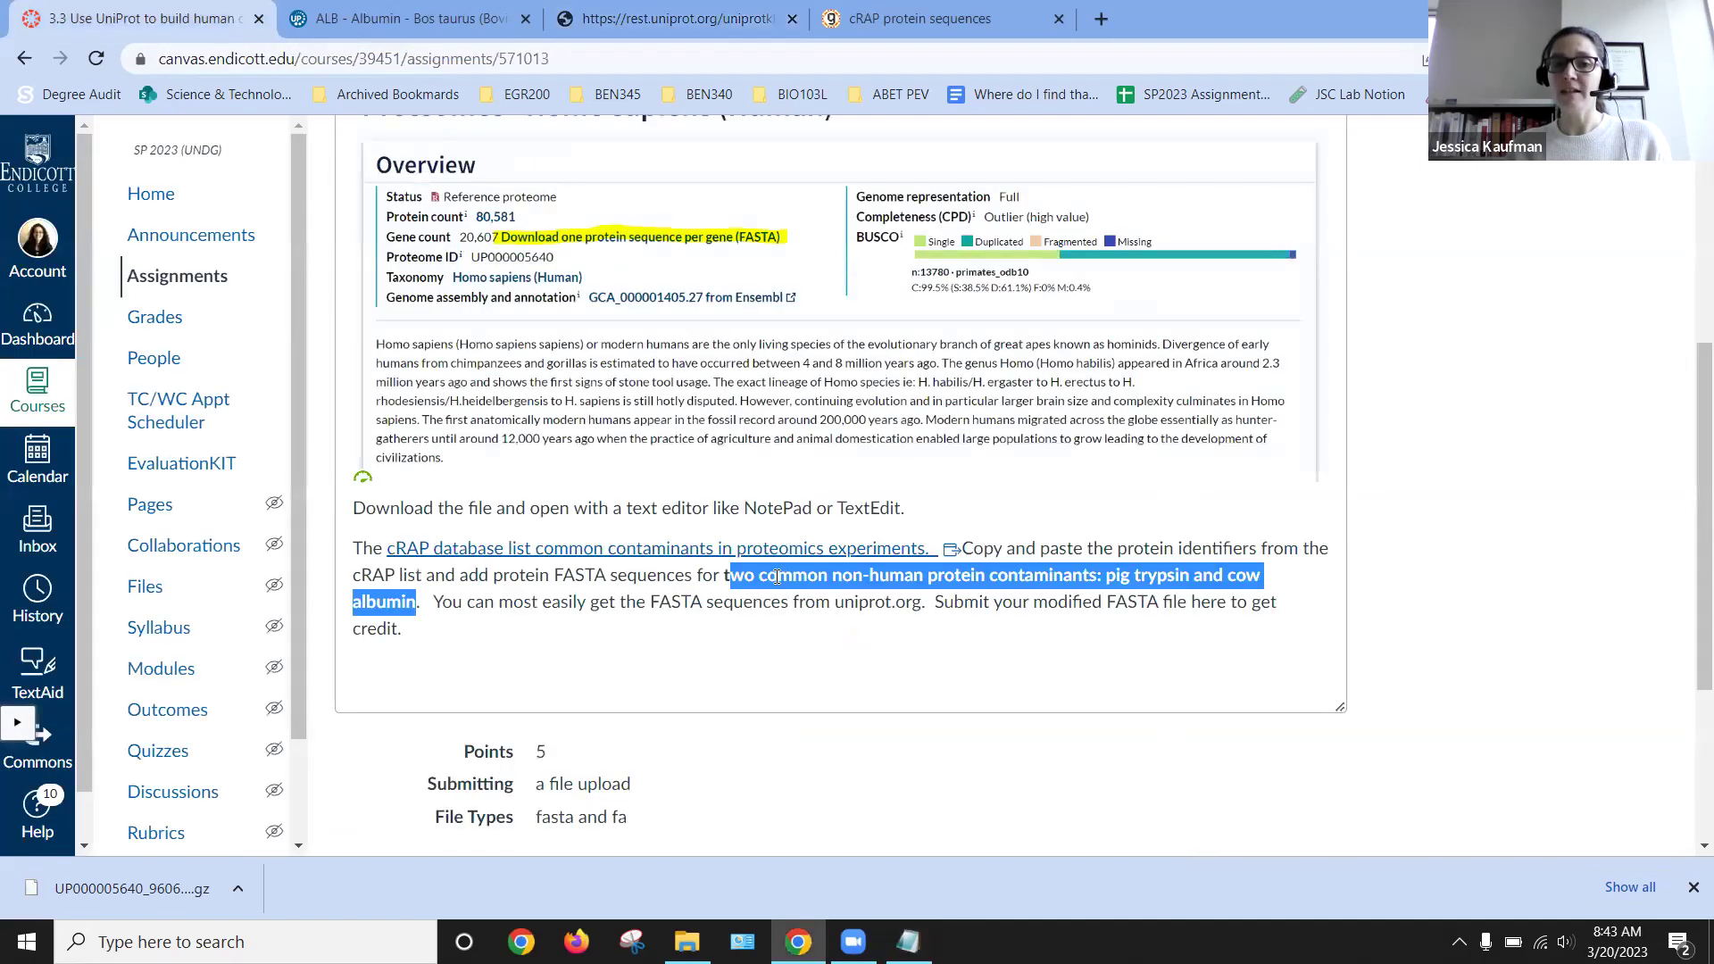